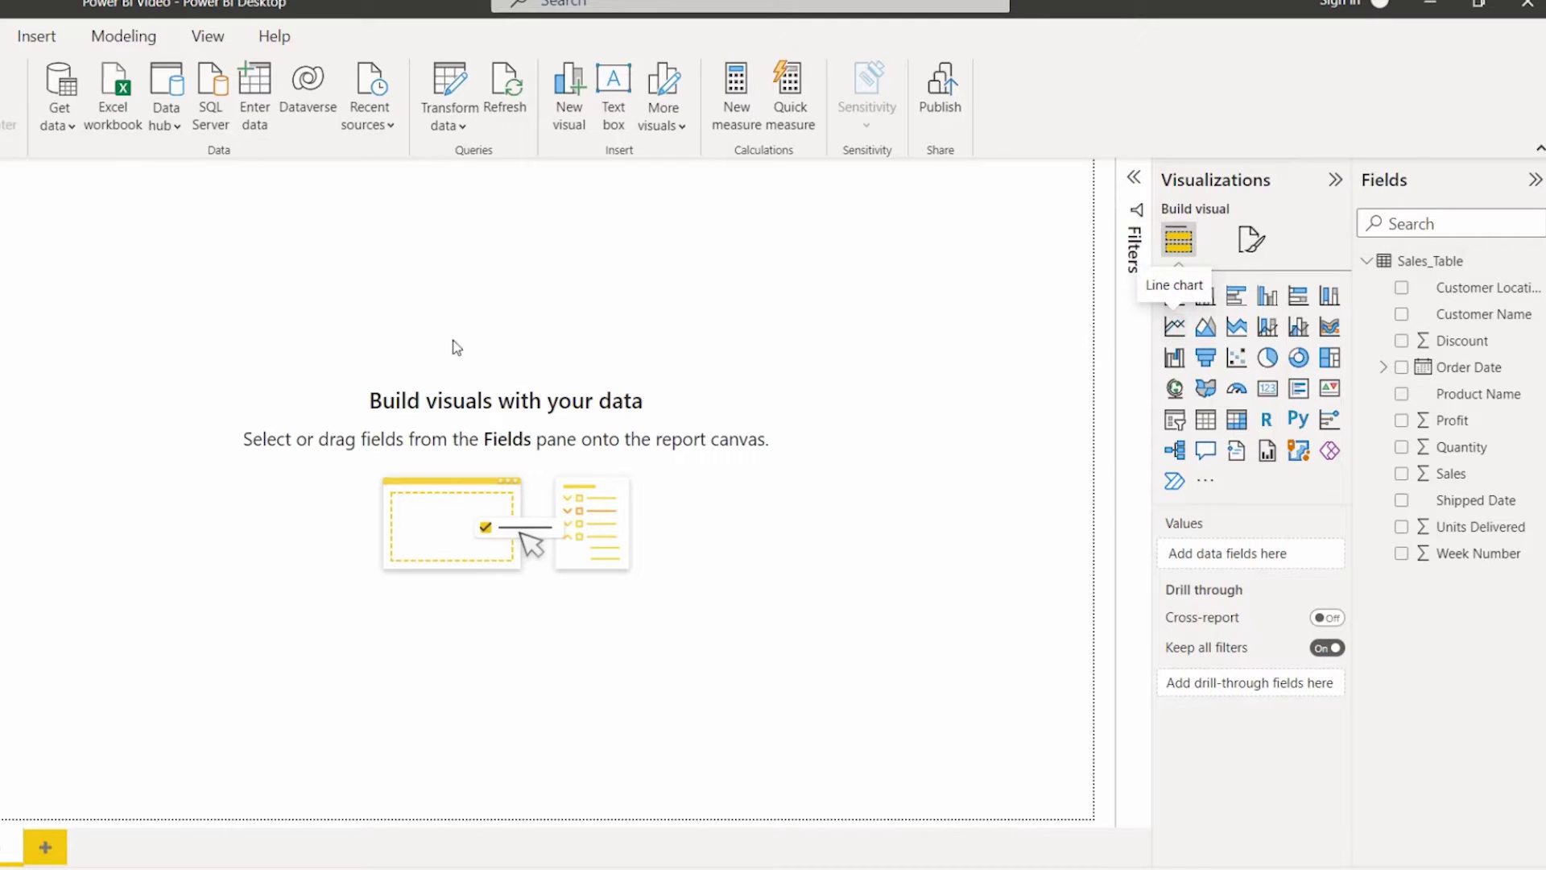
- Create a line chart with Product Name on the x-axis and Sales on the y-axis
click(1175, 326)
drag(1481, 406, 1205, 568)
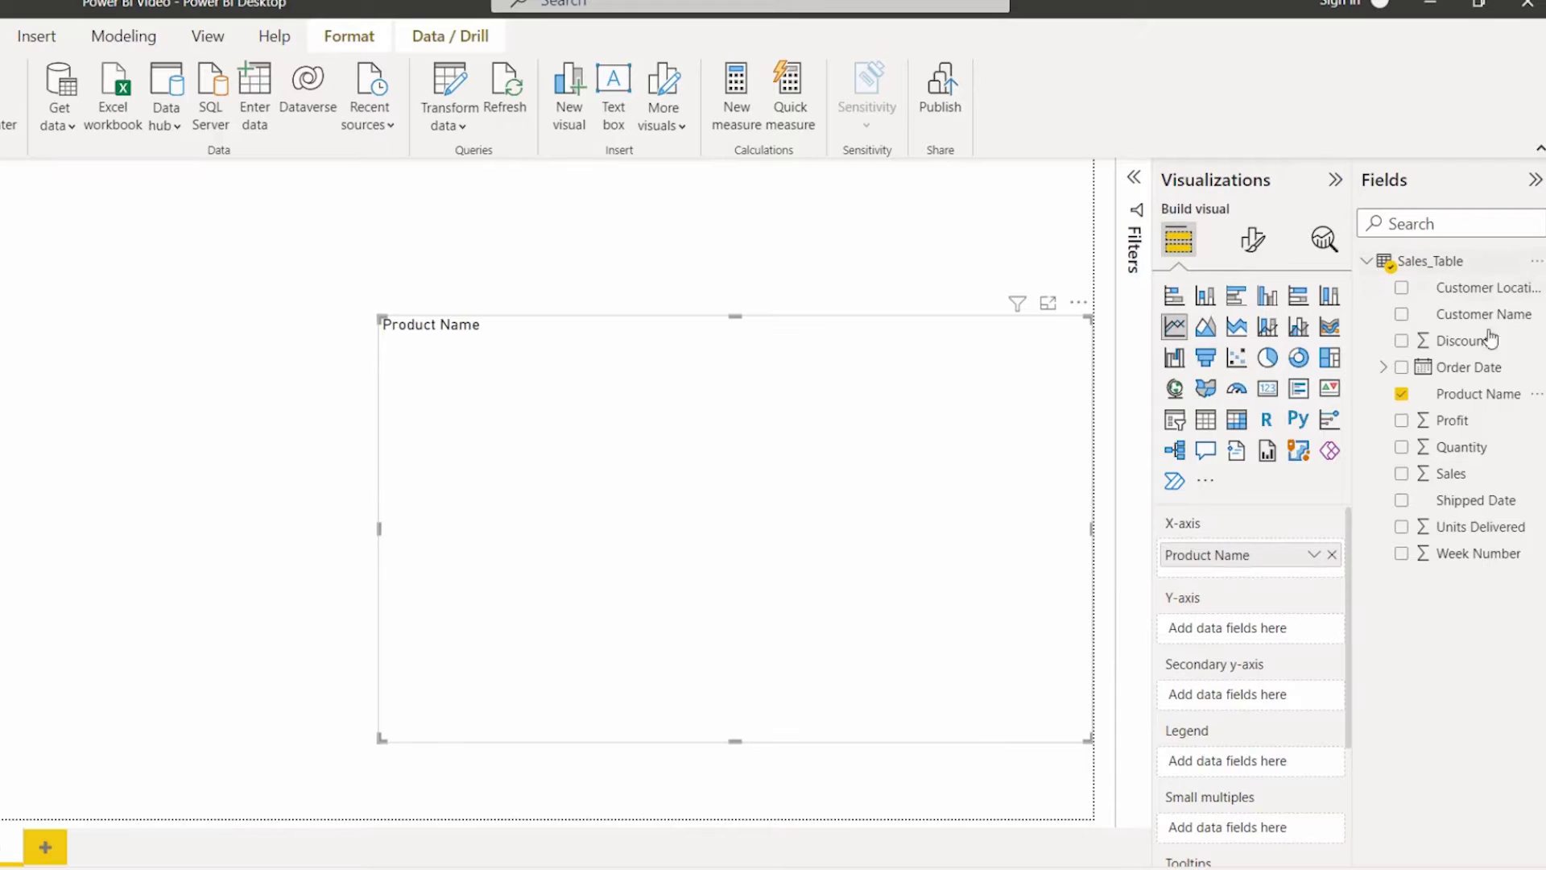
drag(1472, 477, 1241, 629)
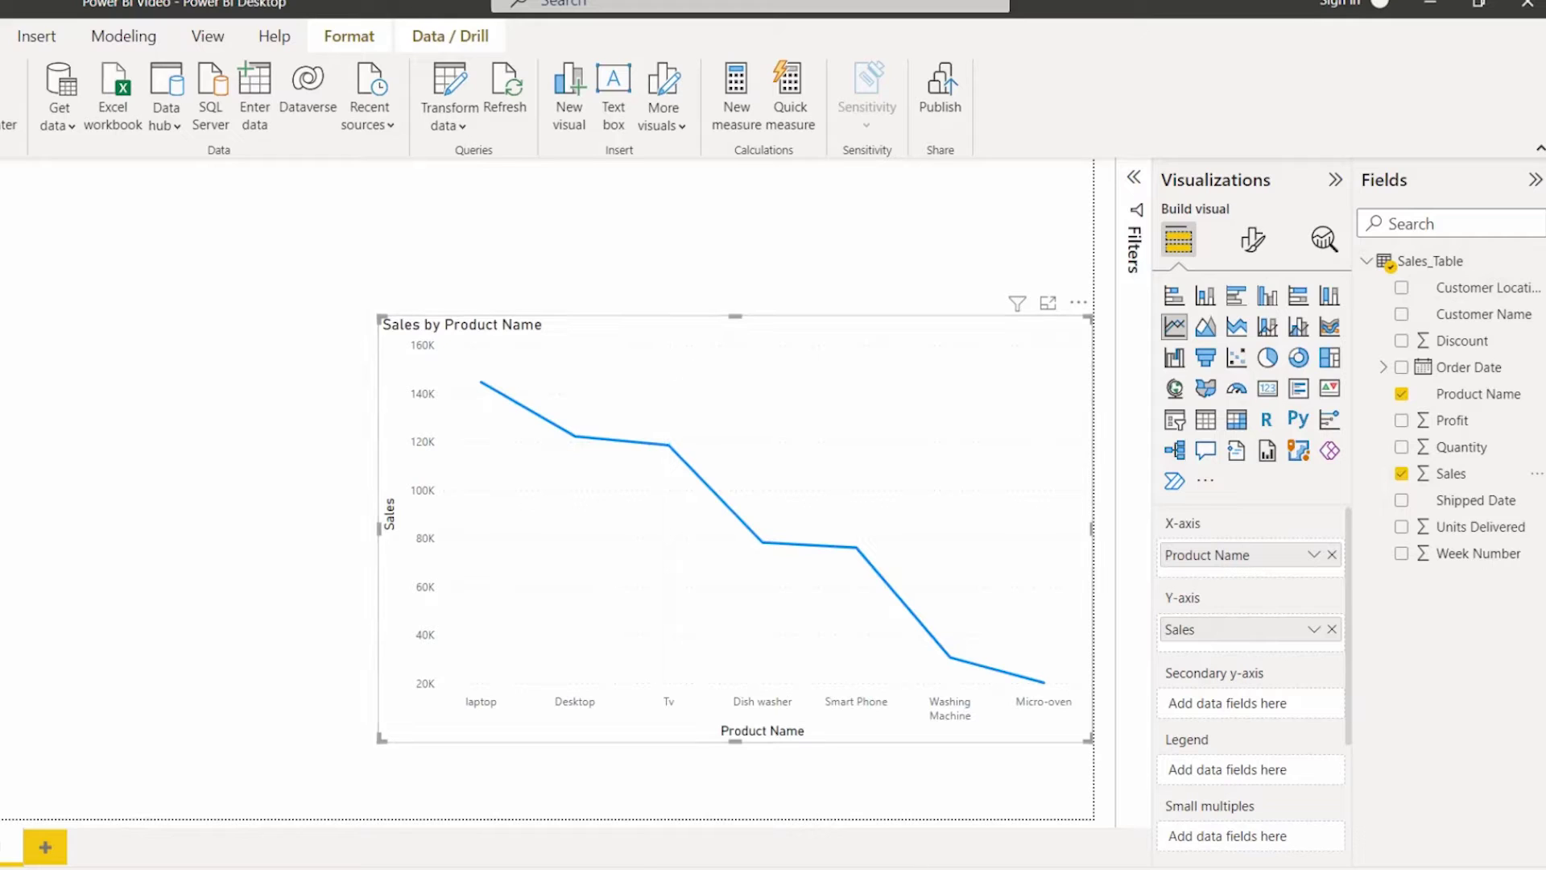
- Replace Product Name on the line chart's x-axis with Order Date, keeping only the Year level
click(1315, 255)
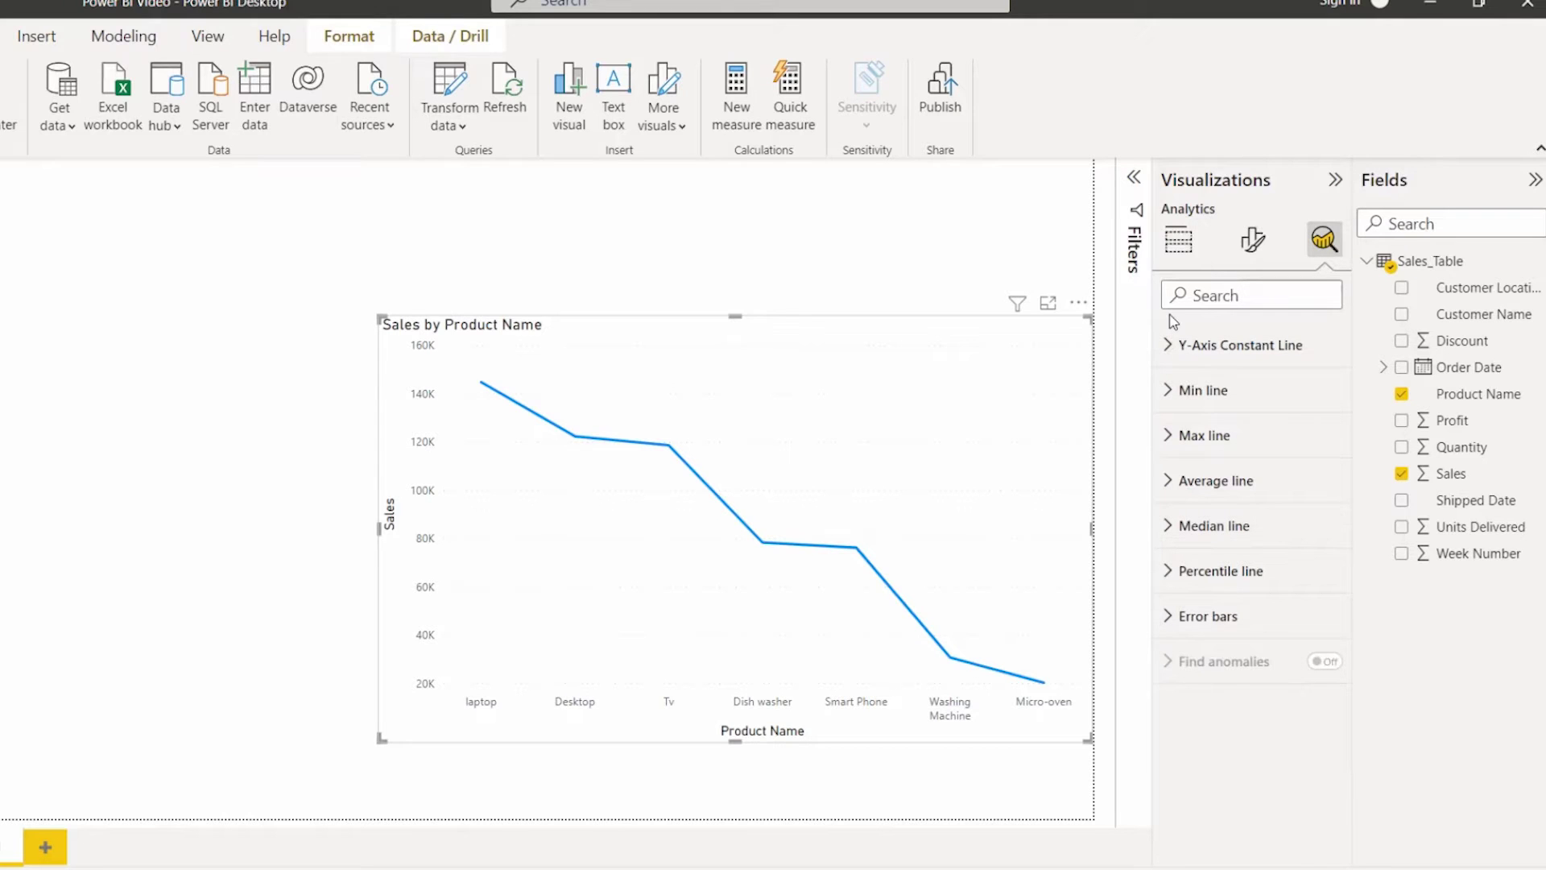
click(1179, 238)
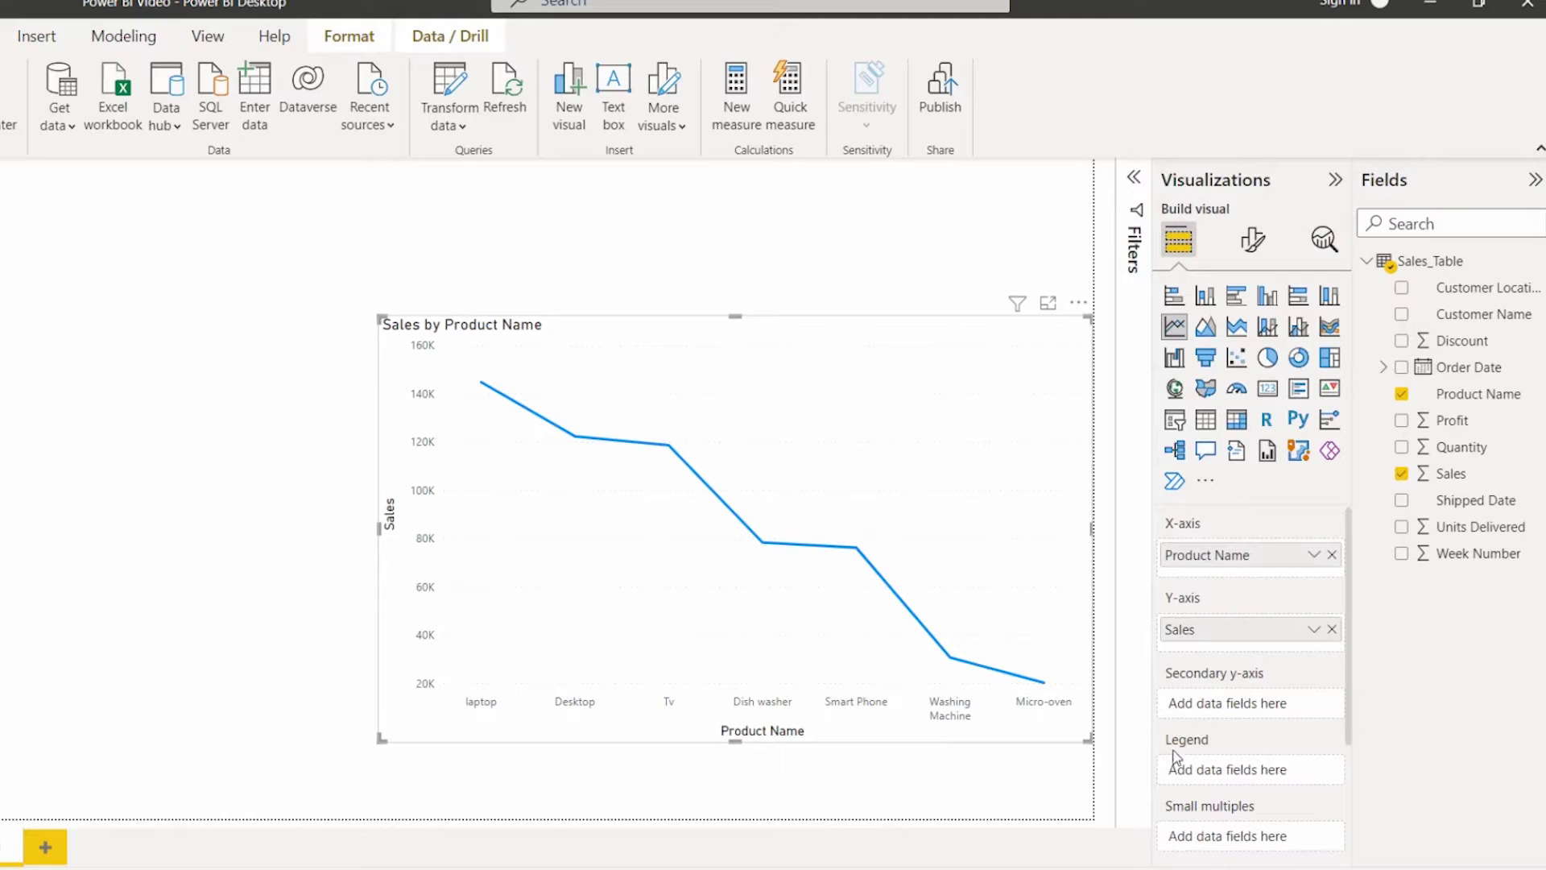
click(1330, 556)
drag(1469, 367, 1256, 552)
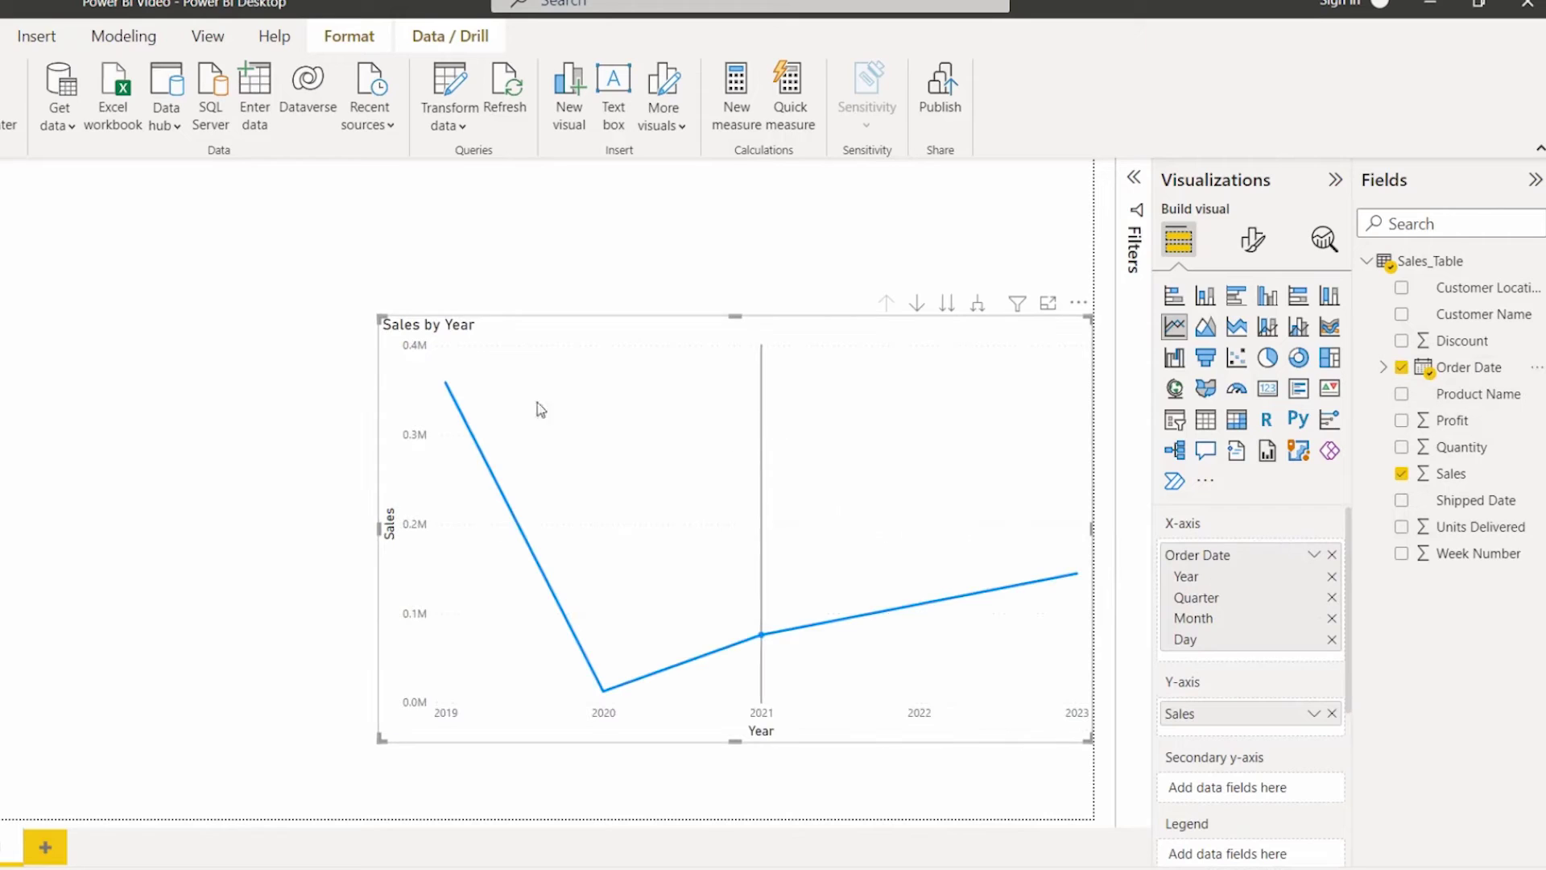
click(1332, 639)
click(1332, 618)
click(1332, 597)
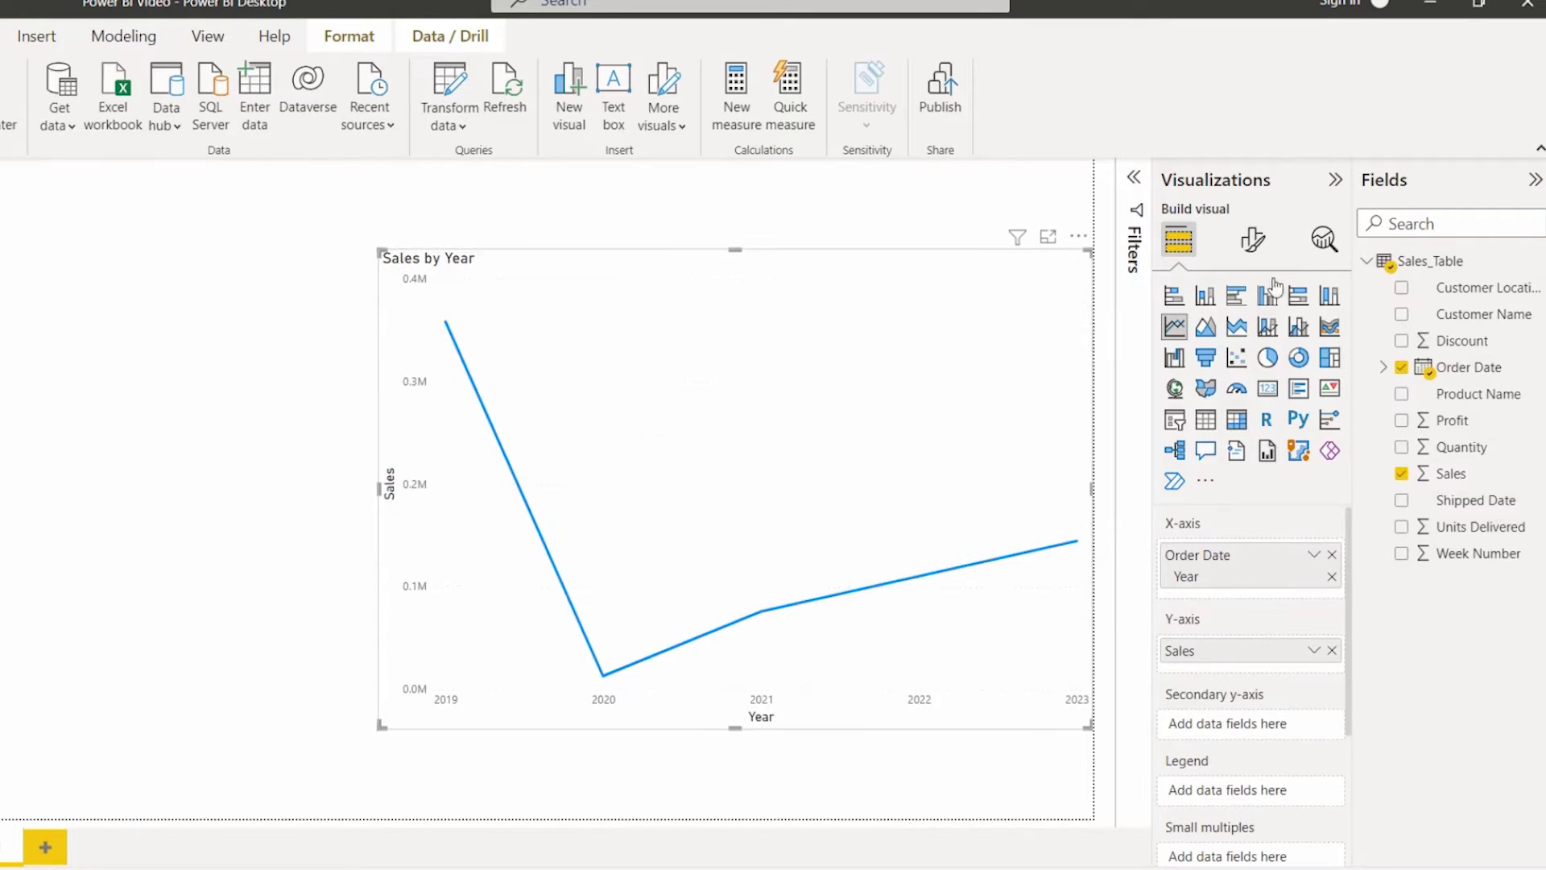
- Turn on a trend line for the Sales by Year line chart
click(1338, 252)
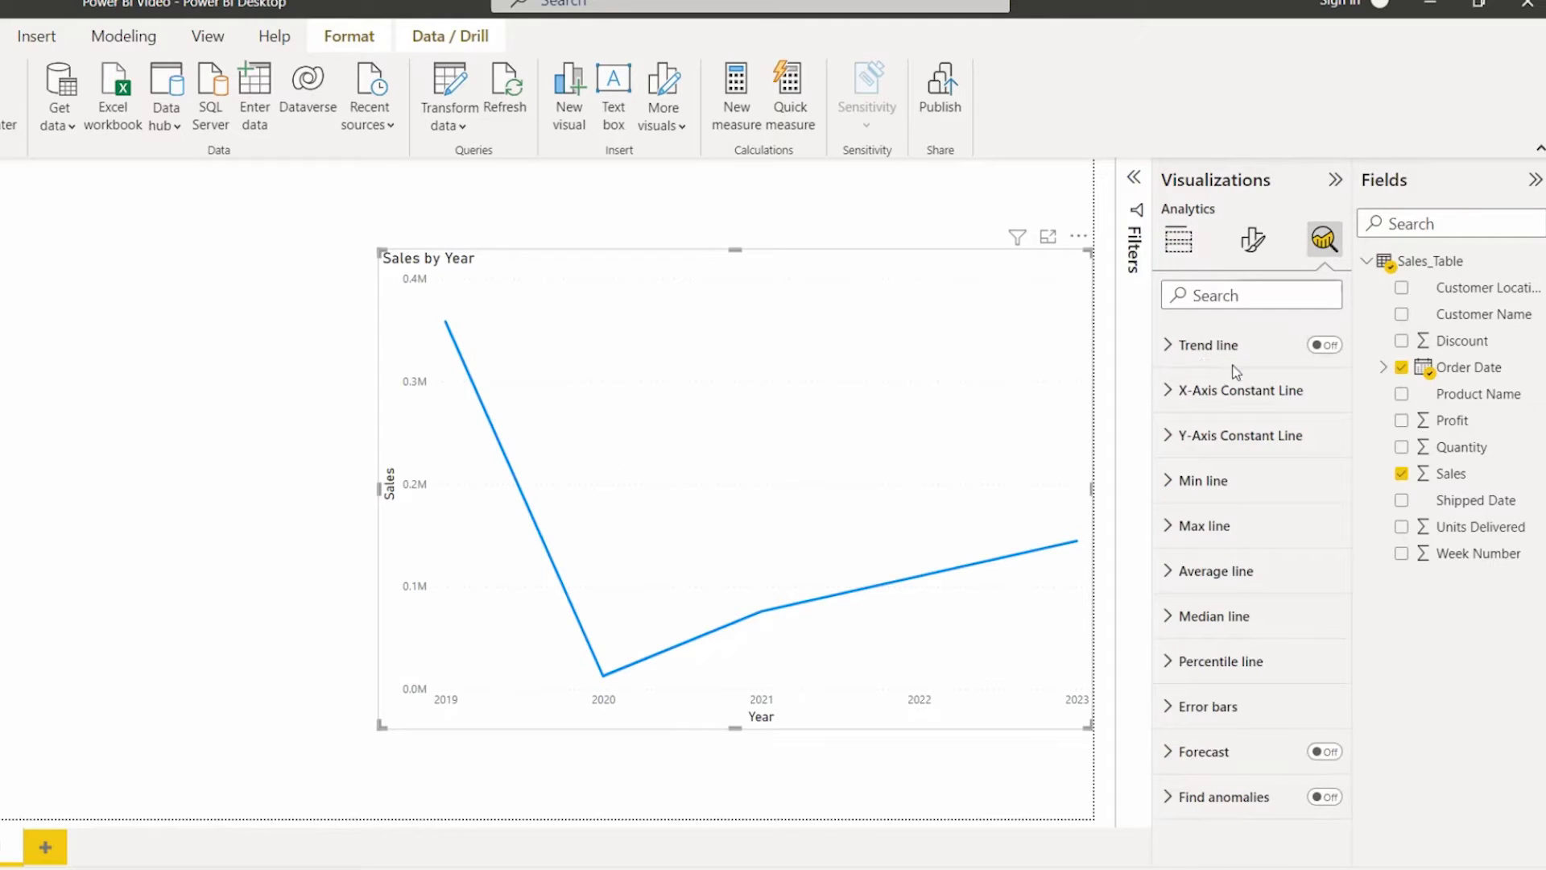
click(1322, 348)
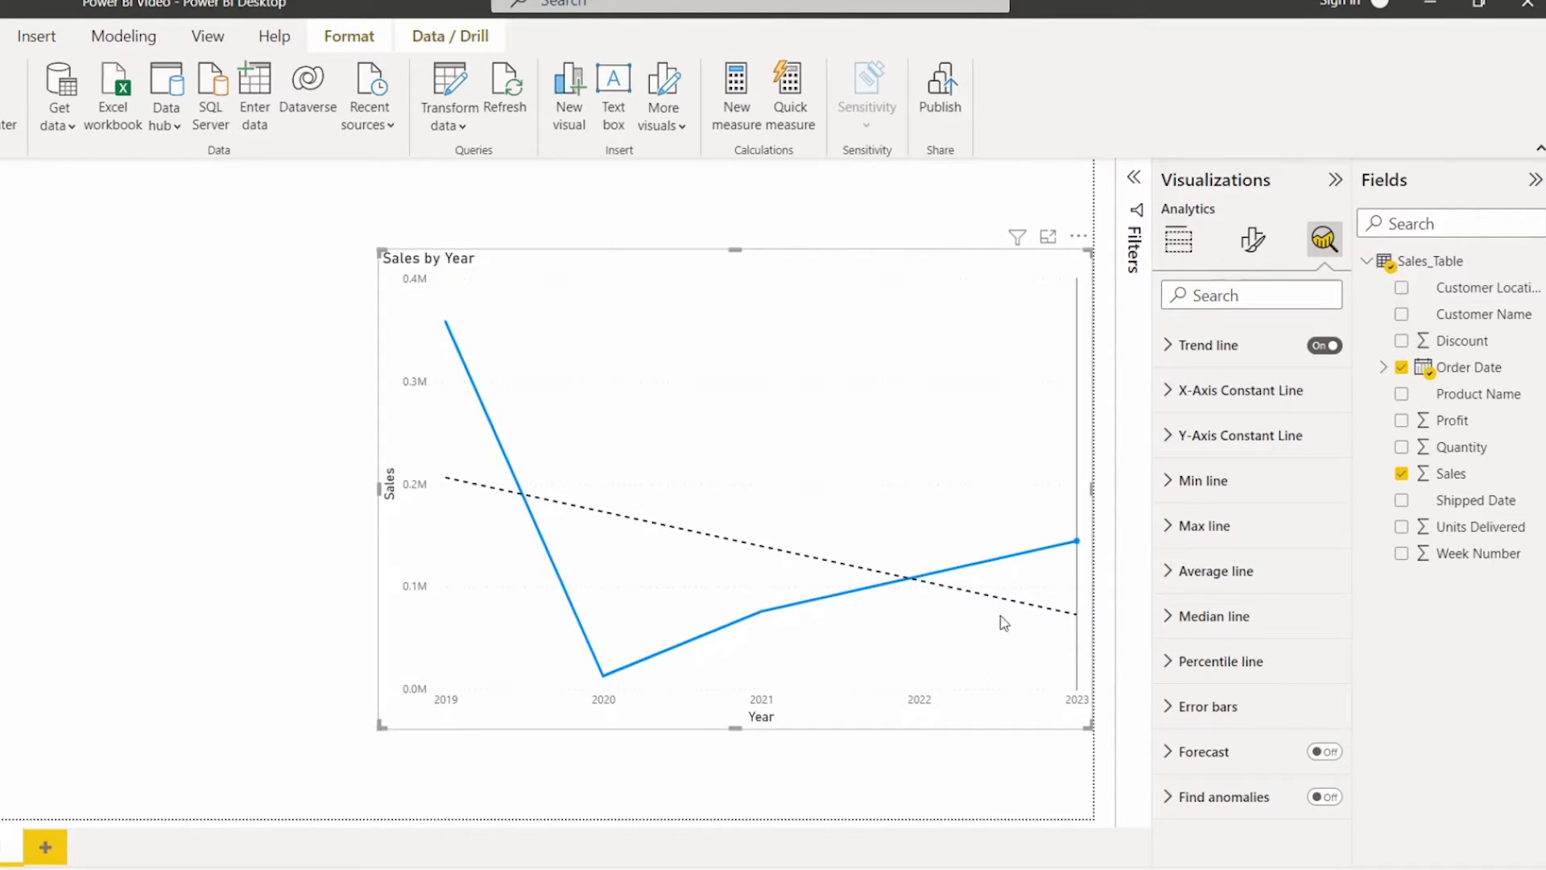
- Format the trend line with a purple color, 8% transparency and the Dashed line style
click(1169, 345)
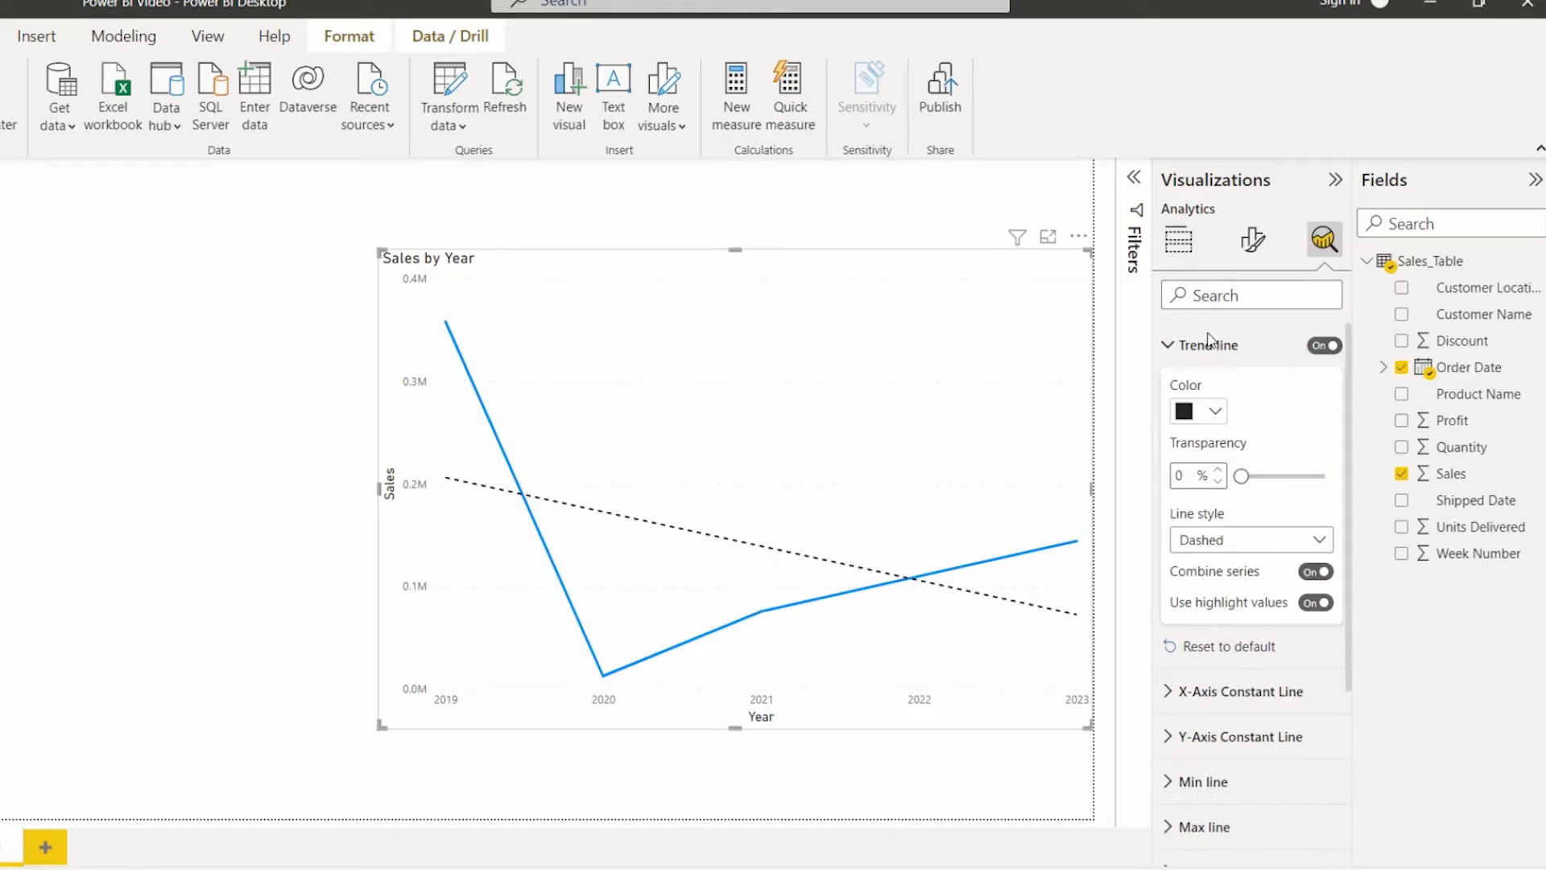
click(1210, 412)
click(1352, 481)
mouse_move(1241, 476)
mouse_down()
mouse_move(1268, 477)
mouse_move(1247, 476)
mouse_up()
click(1202, 533)
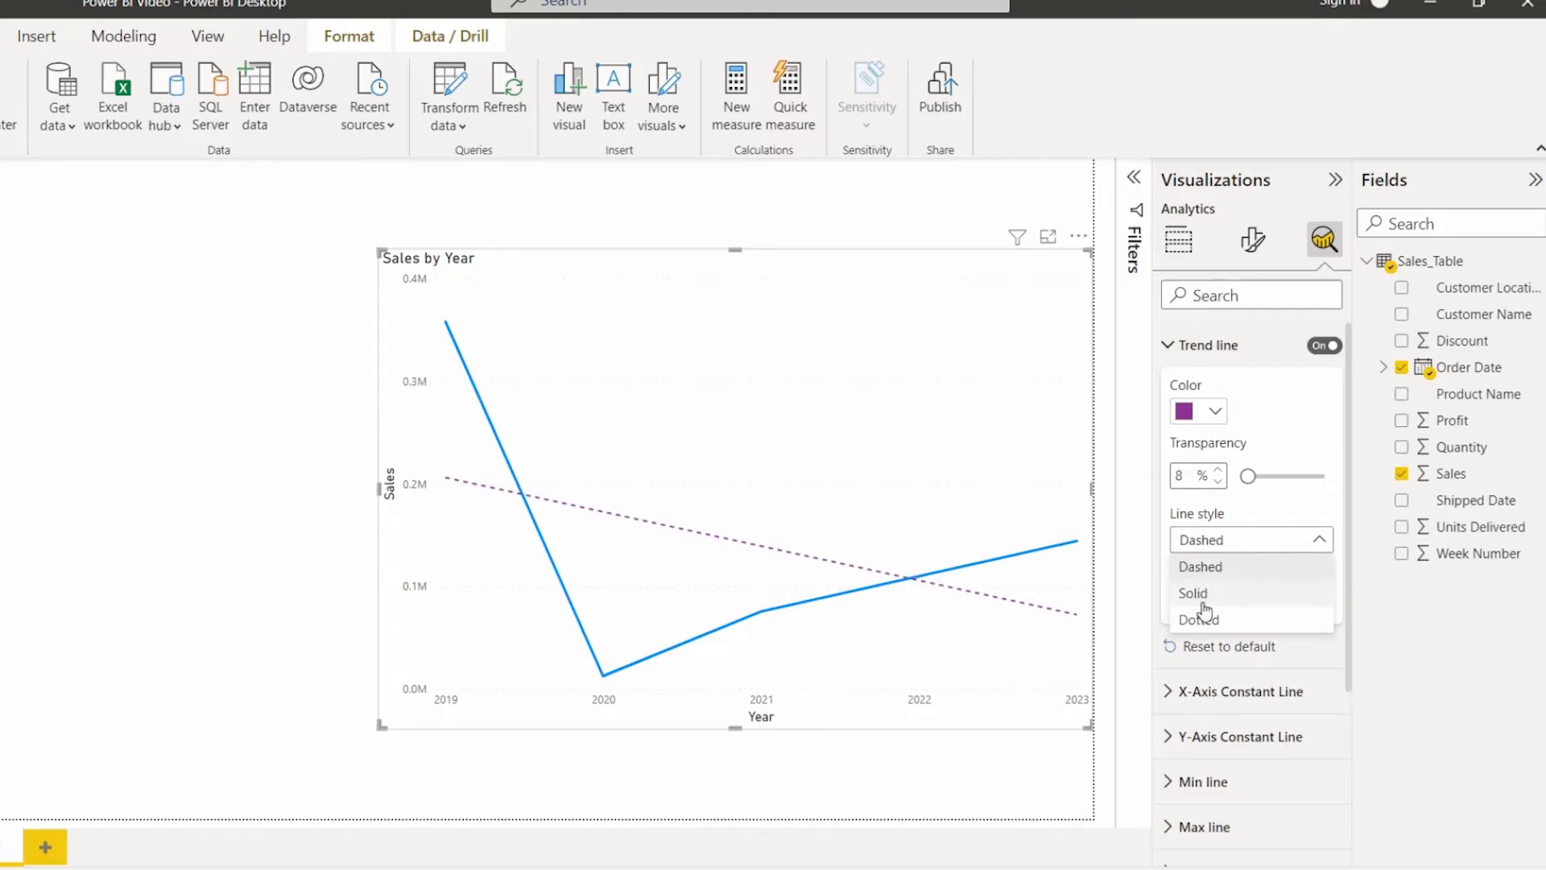
click(1193, 543)
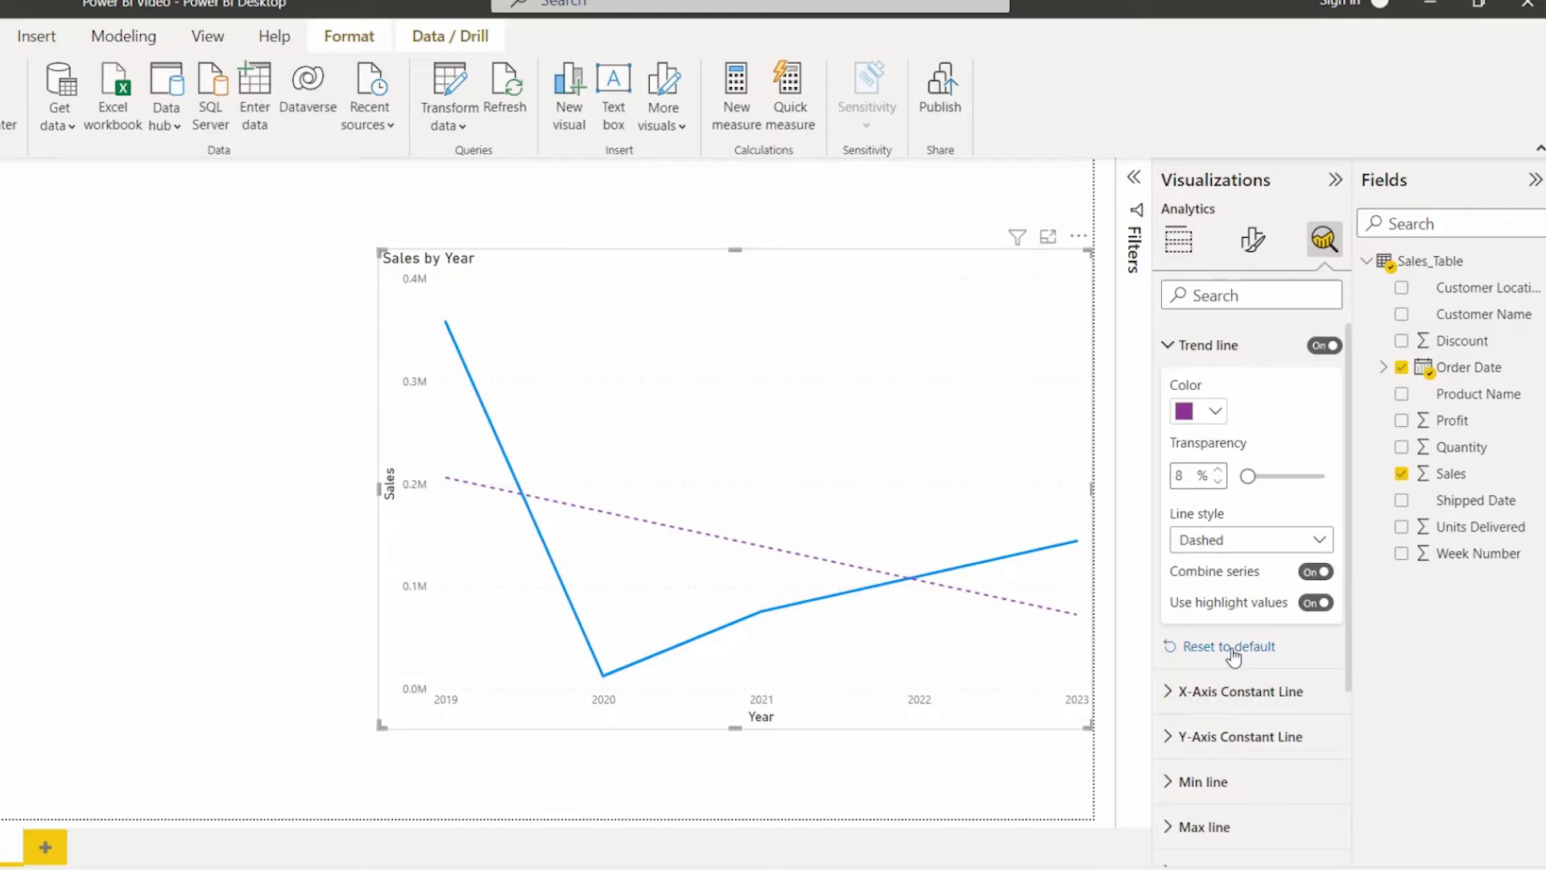
- Reset the trend line settings to default and turn the trend line back on
click(1240, 648)
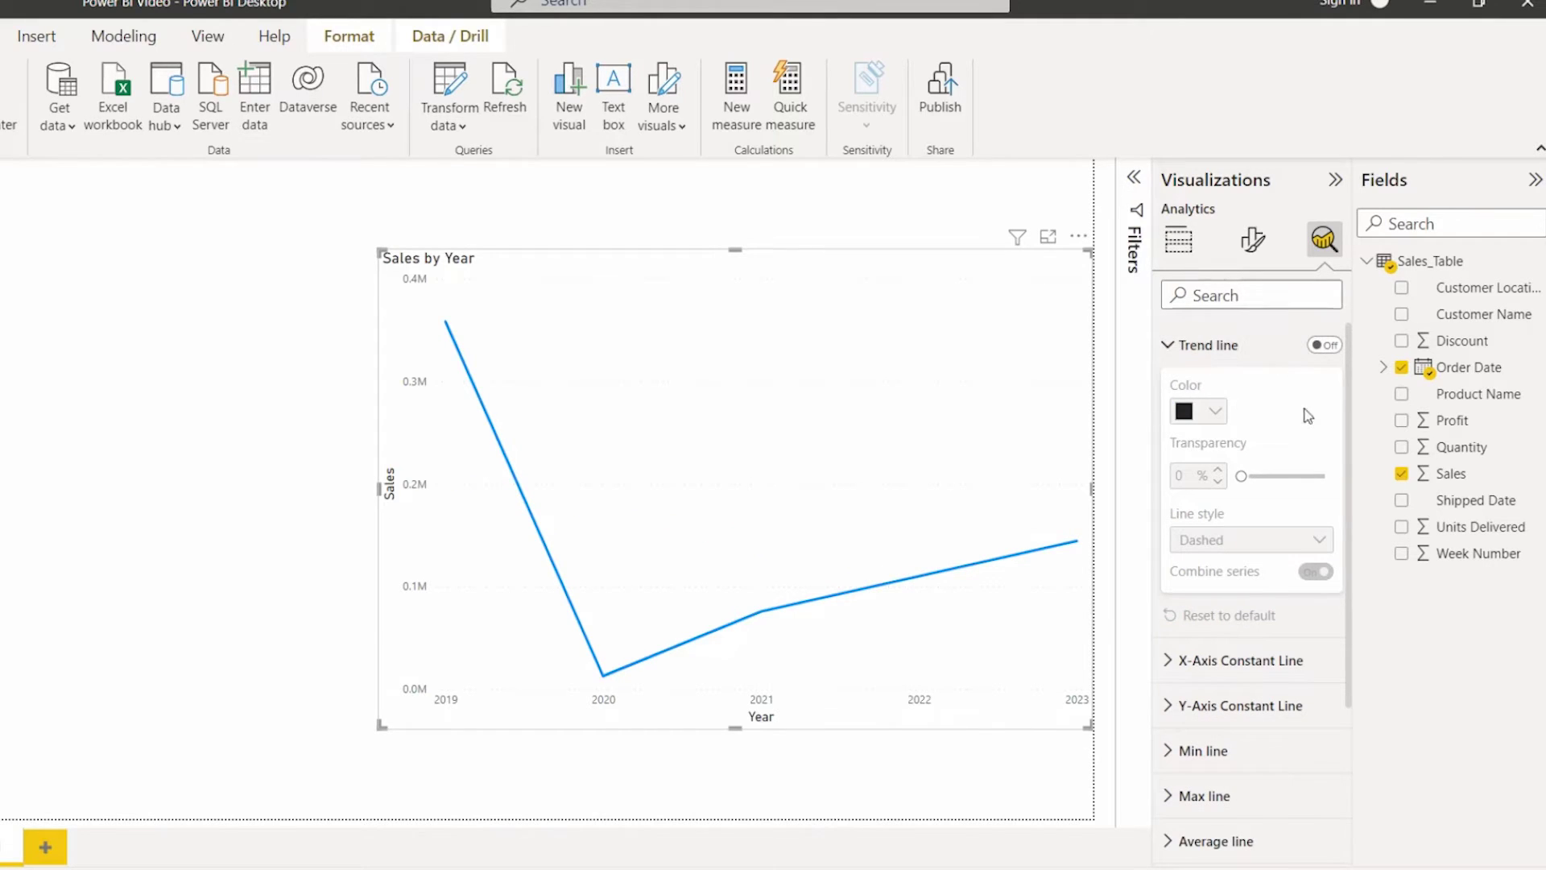
click(1323, 345)
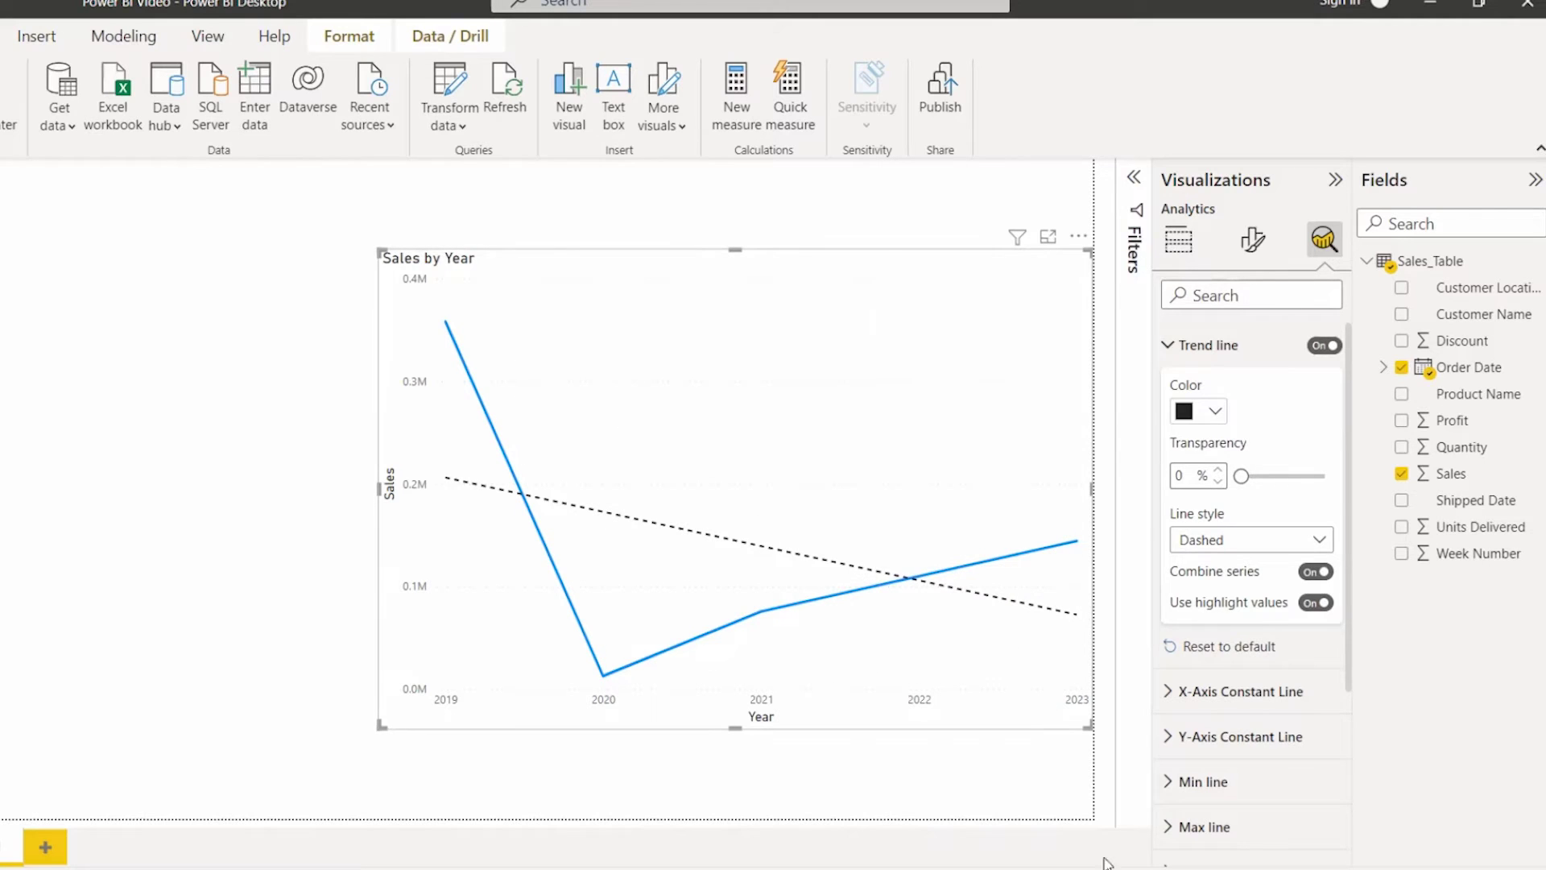
- Re-add Order Date to the x-axis, keeping only the Year and Month levels of the date hierarchy
click(1178, 239)
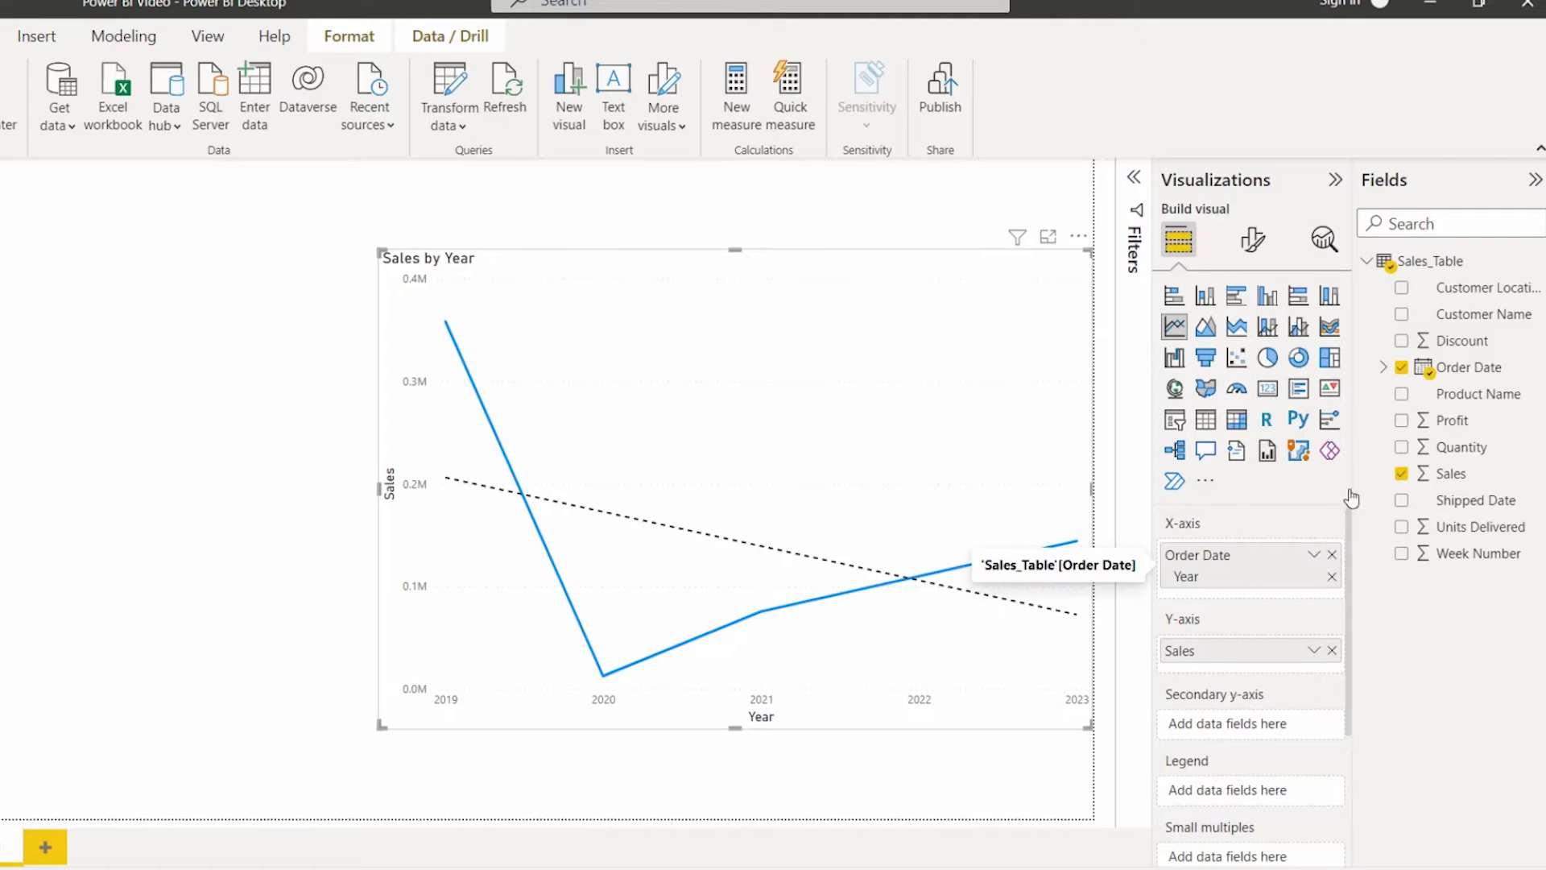
click(1401, 367)
drag(1454, 369, 1251, 554)
click(1332, 639)
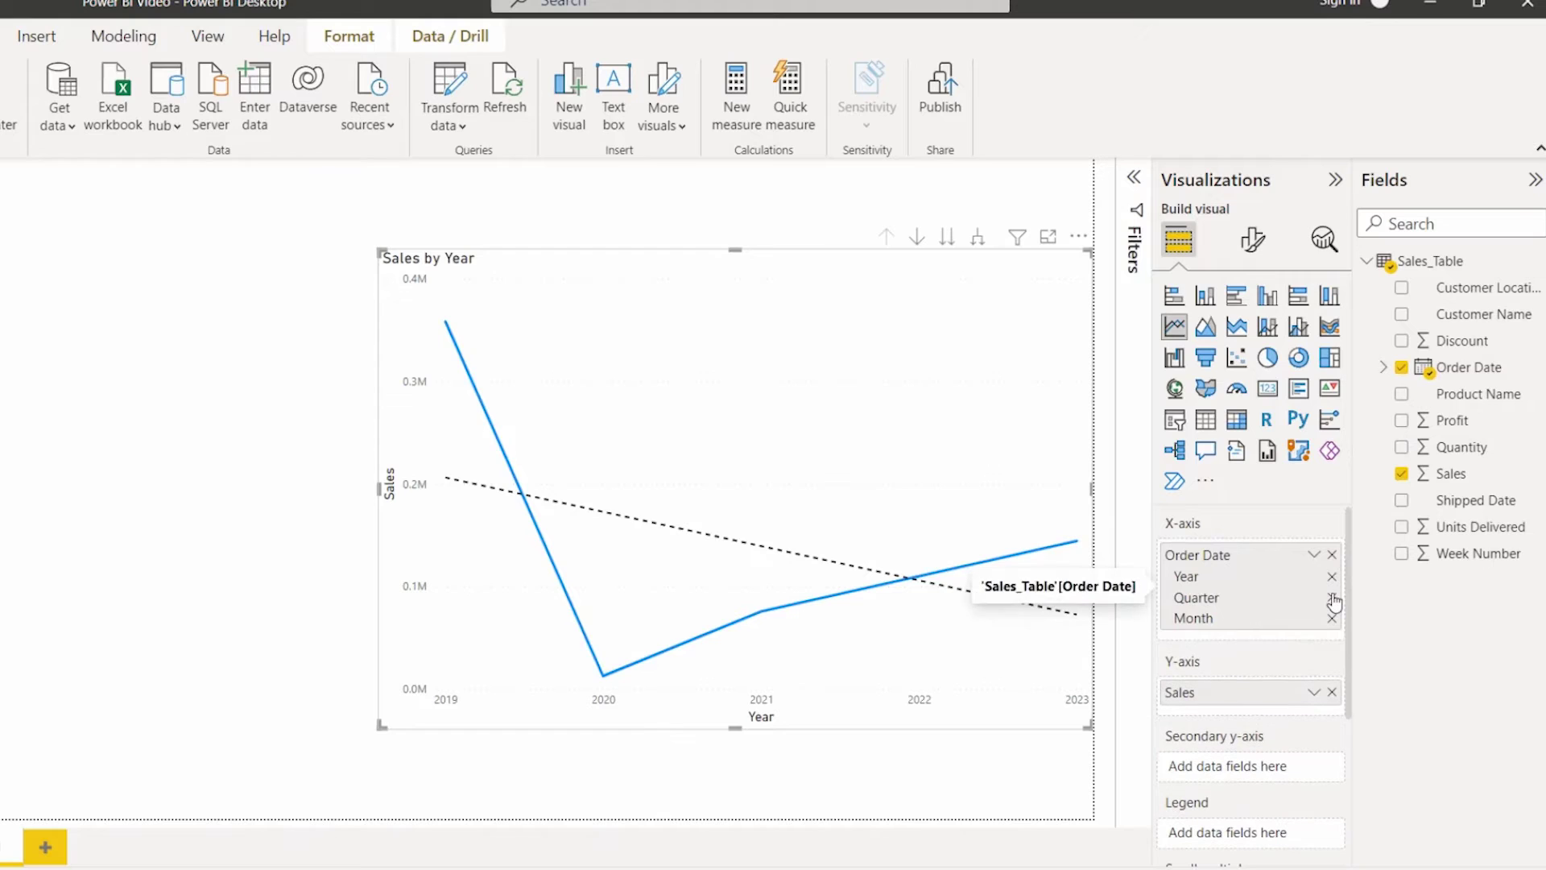
click(1332, 597)
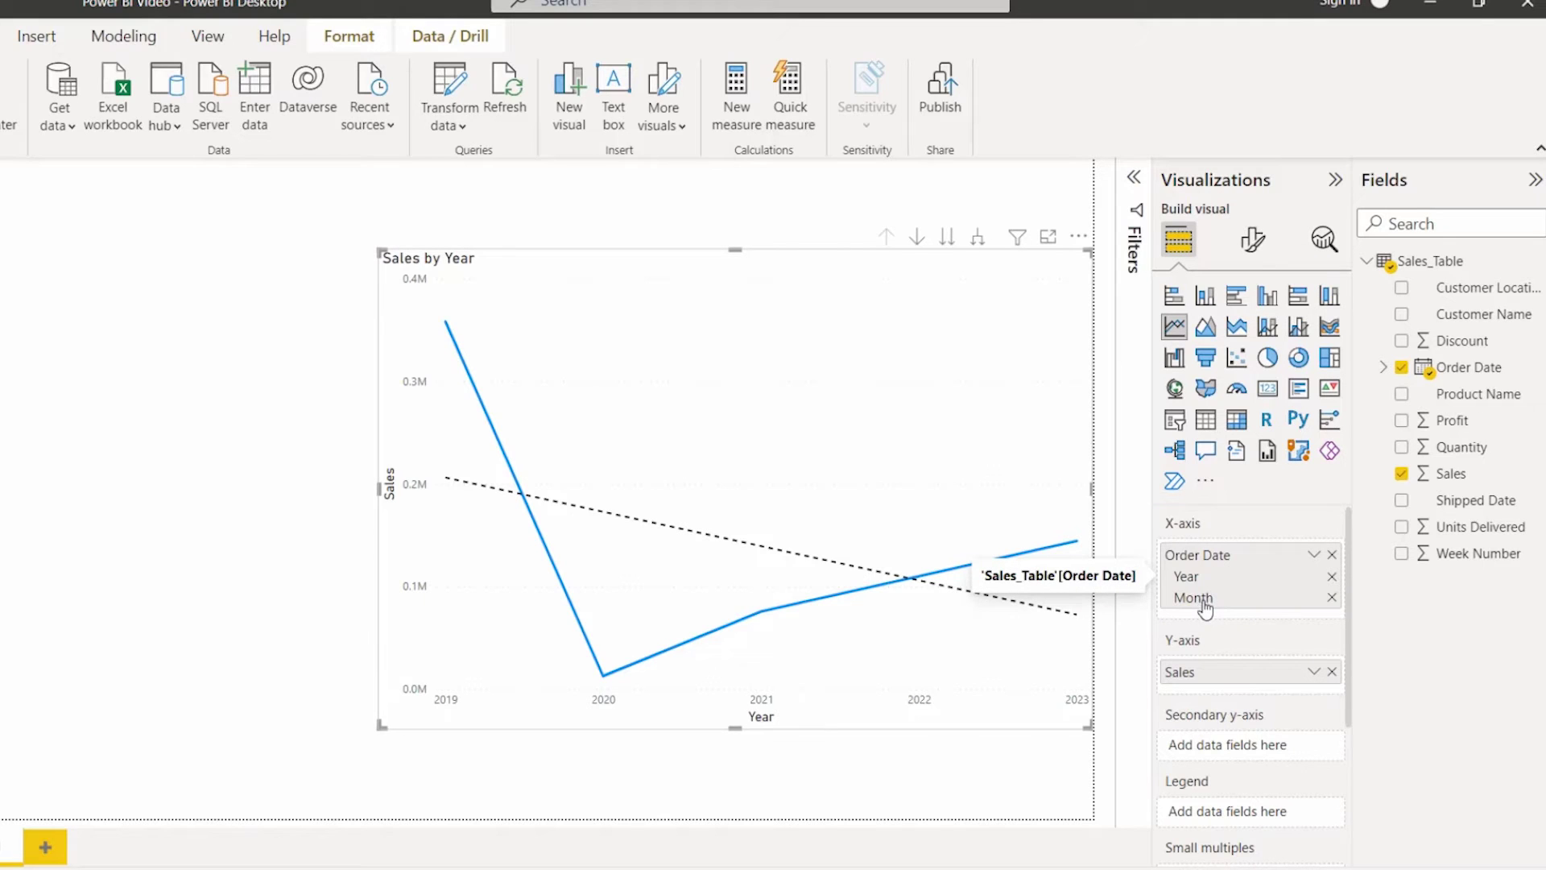
- Expand the sales line chart one hierarchy level down to months and widen the visual toward the canvas's left side
click(980, 240)
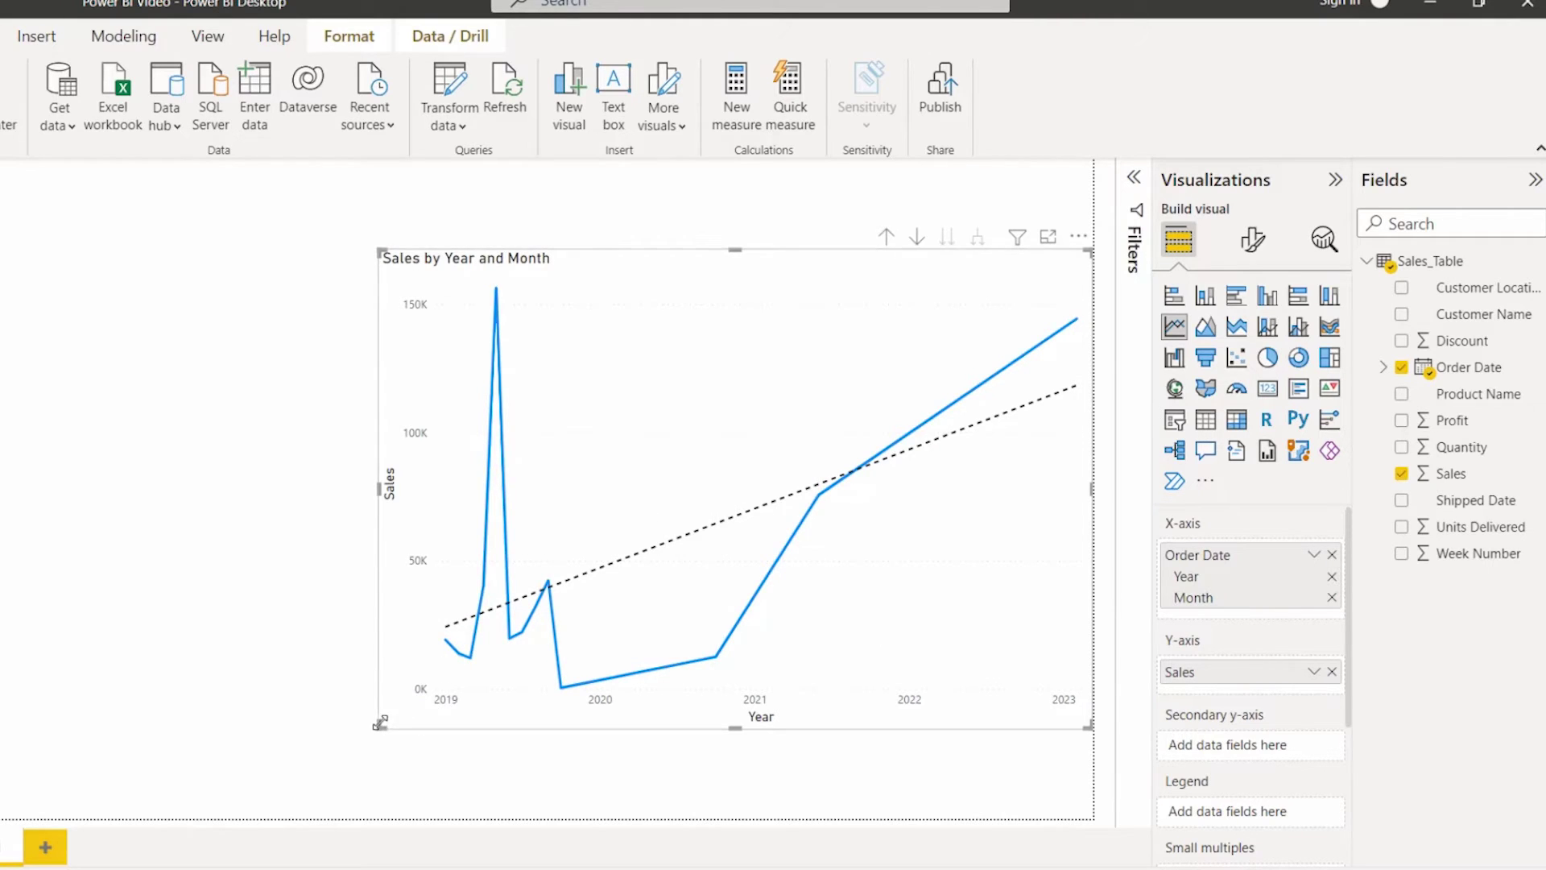
drag(382, 725, 122, 680)
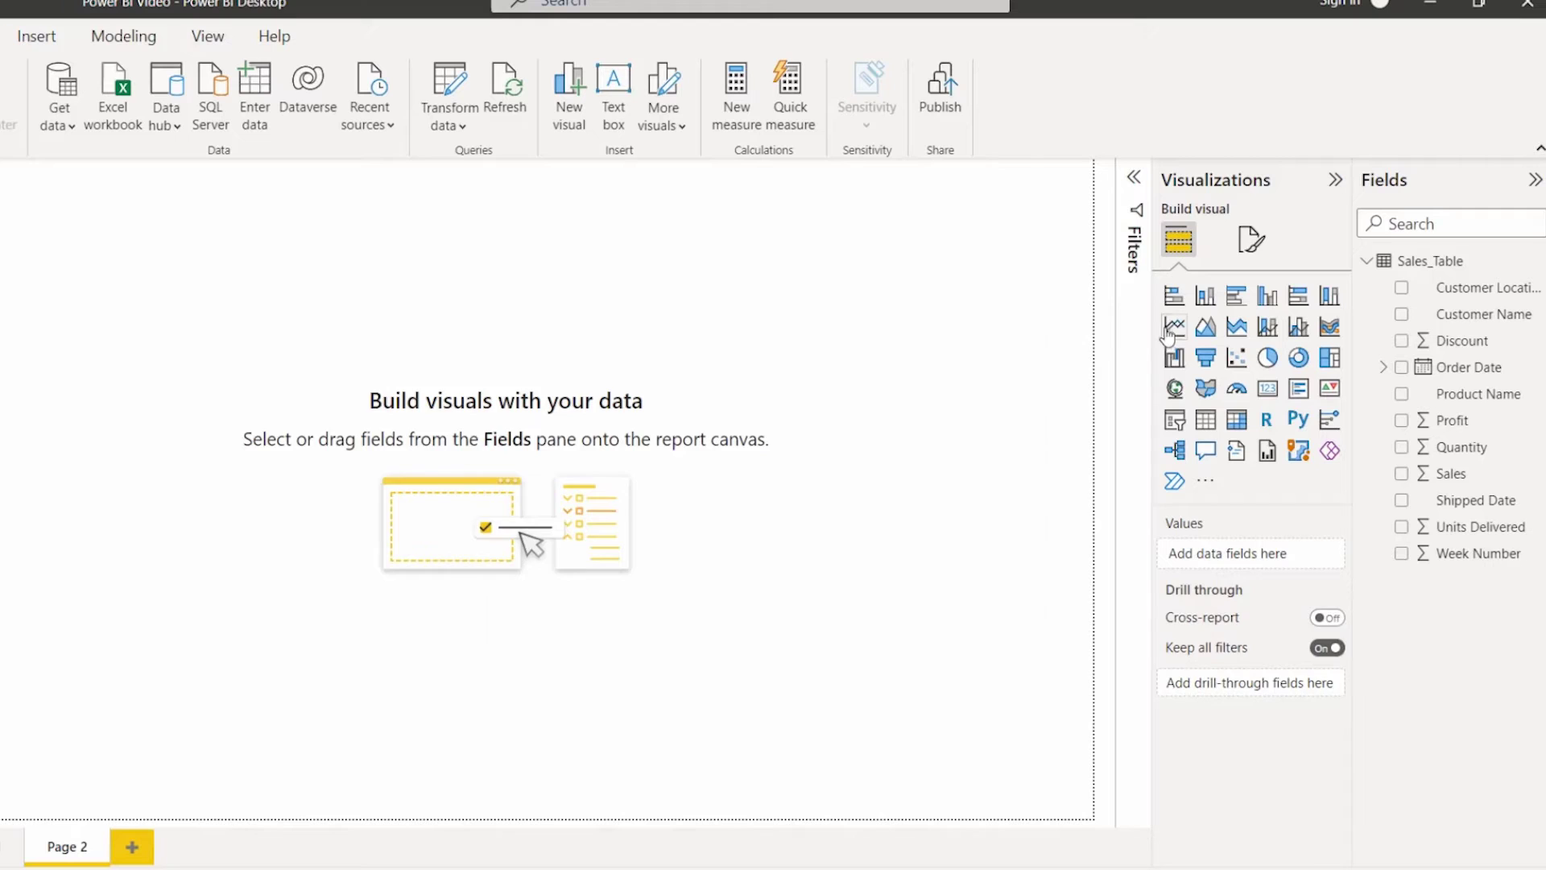
- Create a line chart on Page 2 with Product Name on the x-axis and Profit on the y-axis
click(1174, 327)
drag(1470, 403, 1270, 559)
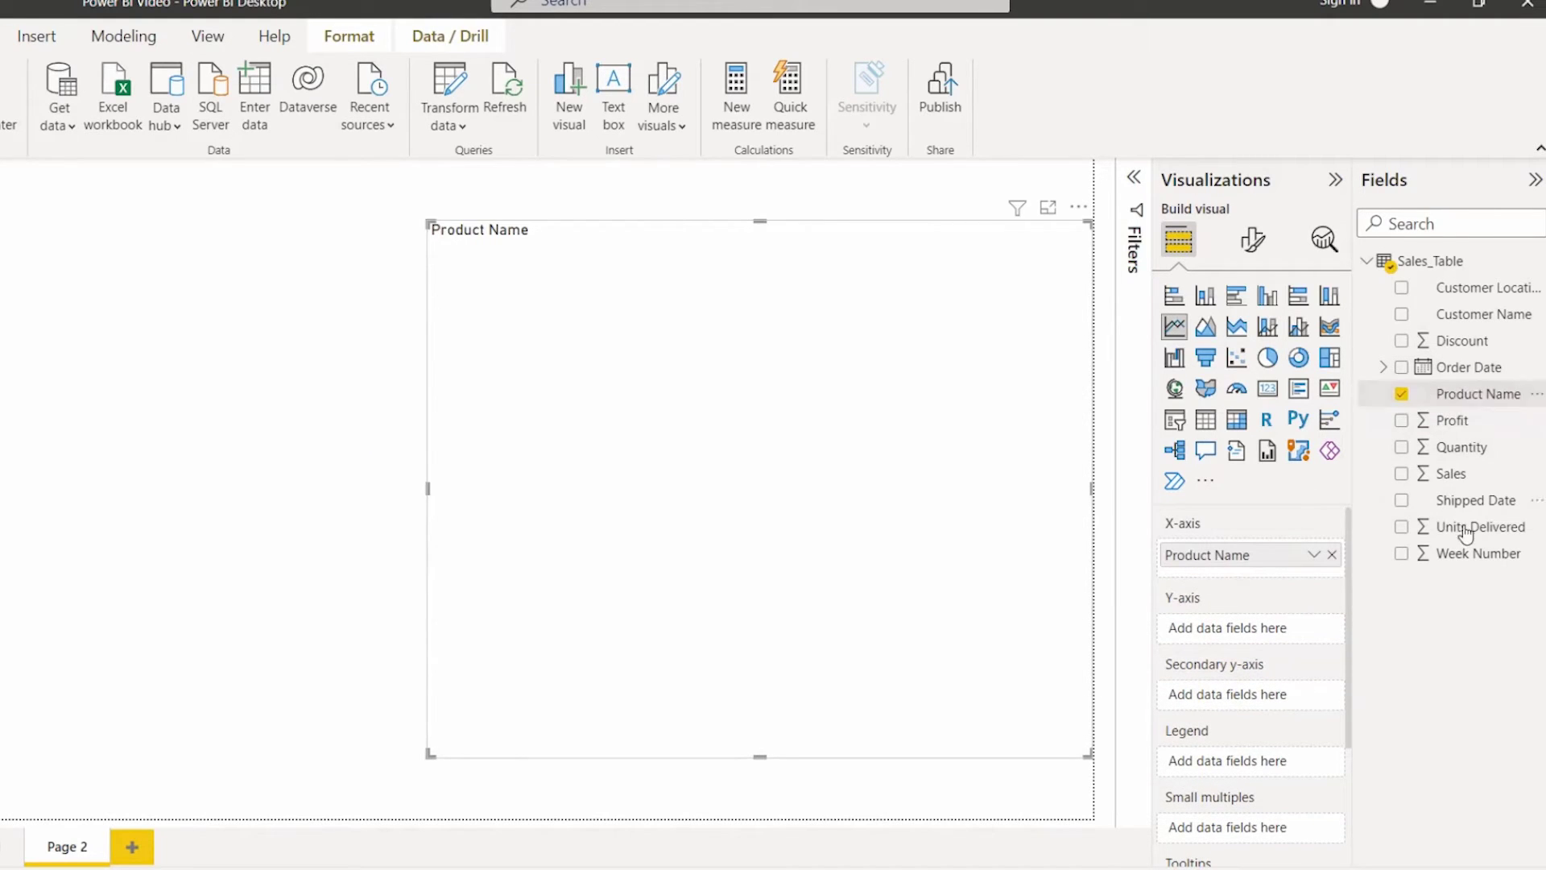
drag(1462, 419, 1275, 635)
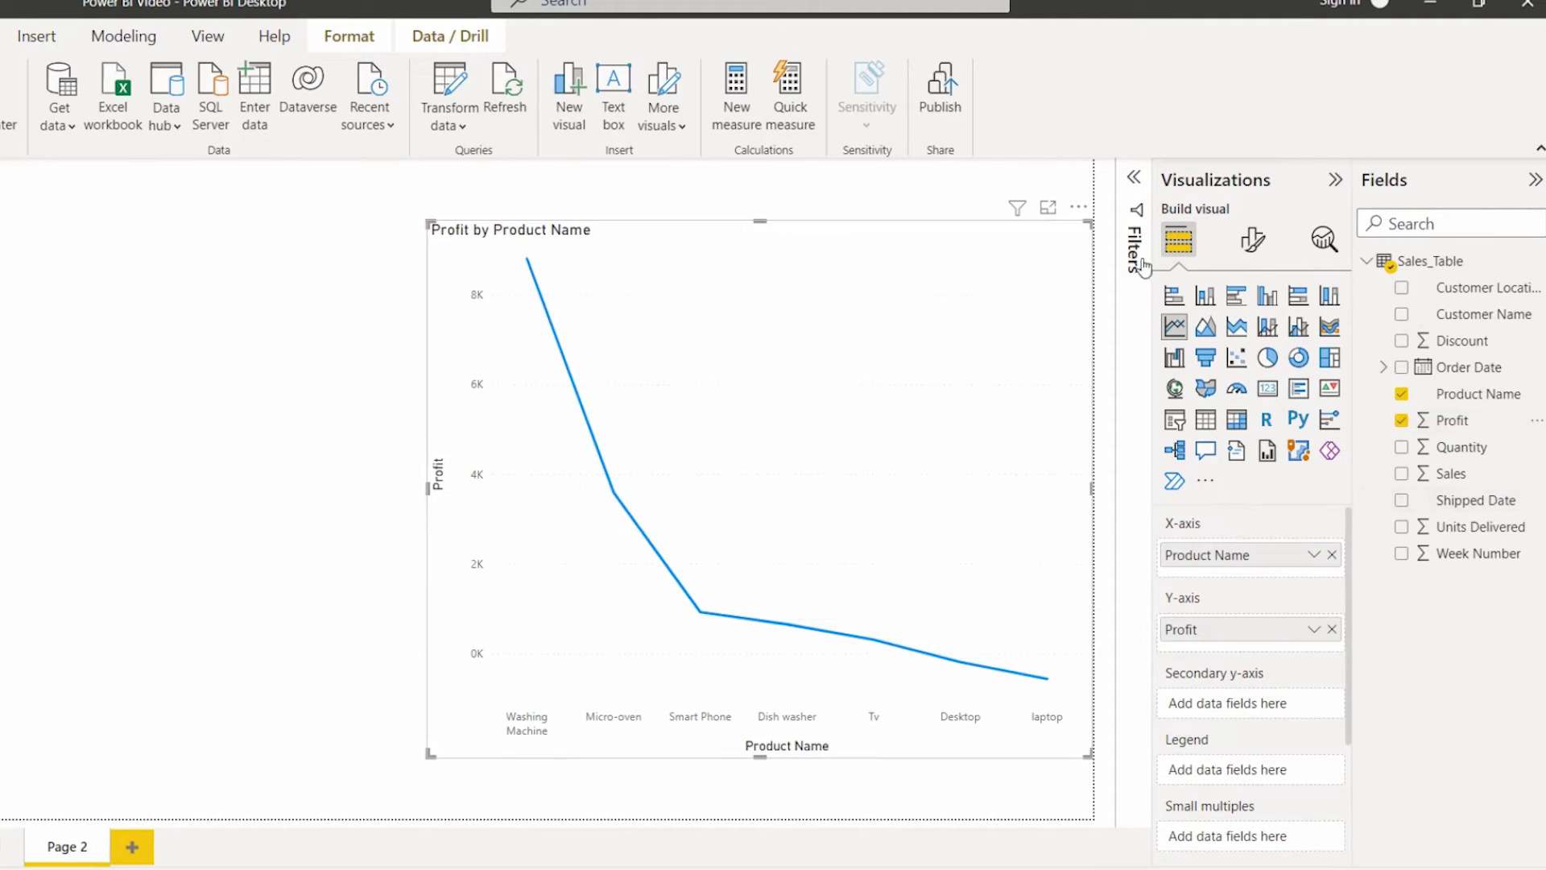
- Add a Min line to the Profit by Product Name line chart
click(1313, 250)
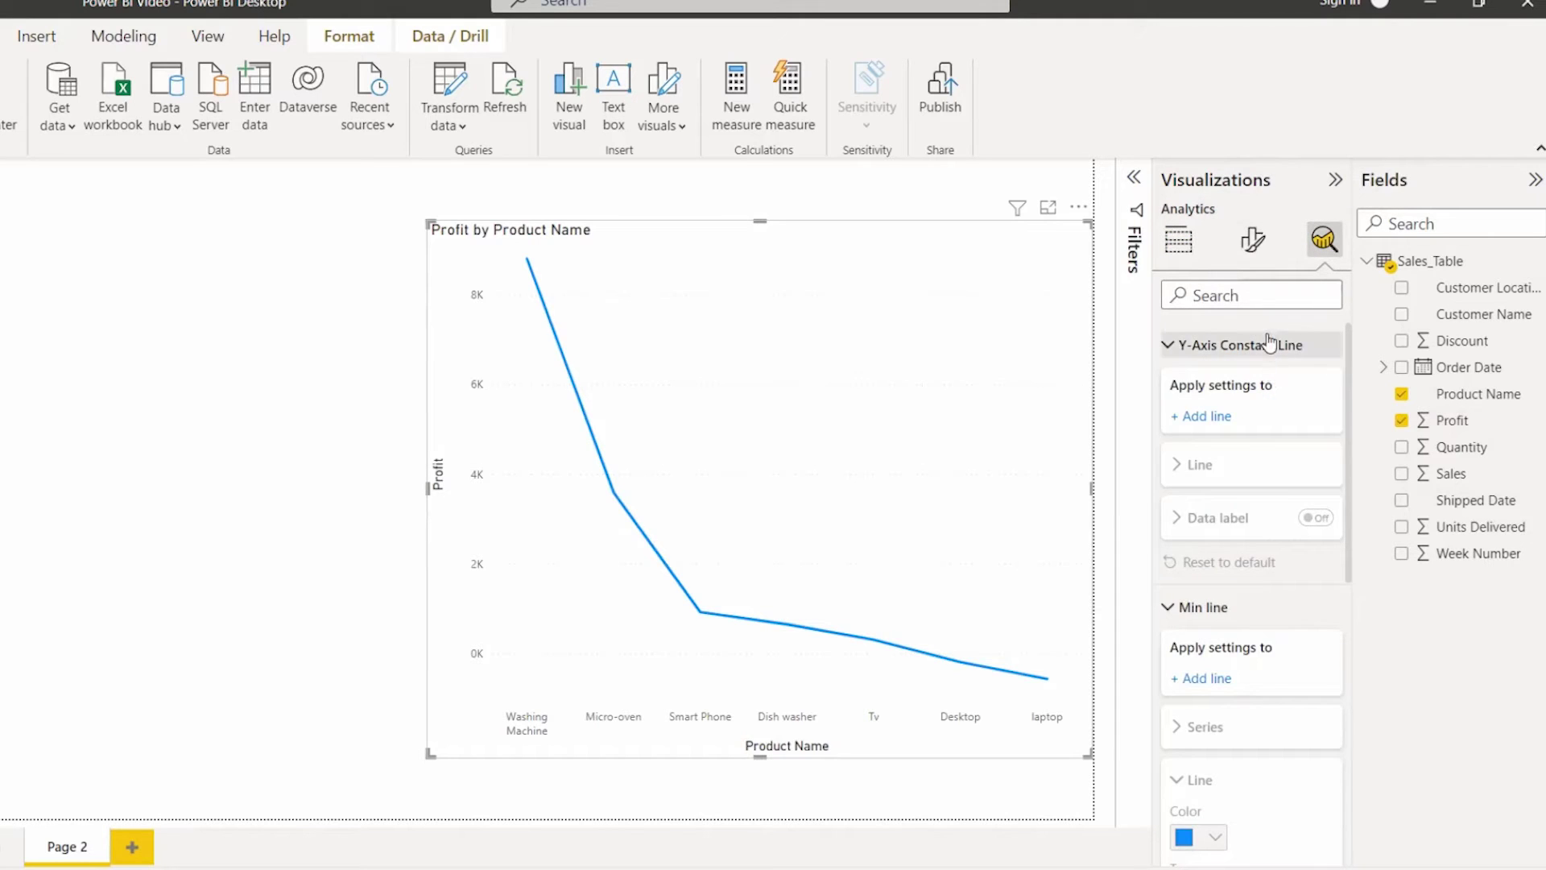
click(1277, 344)
click(1259, 399)
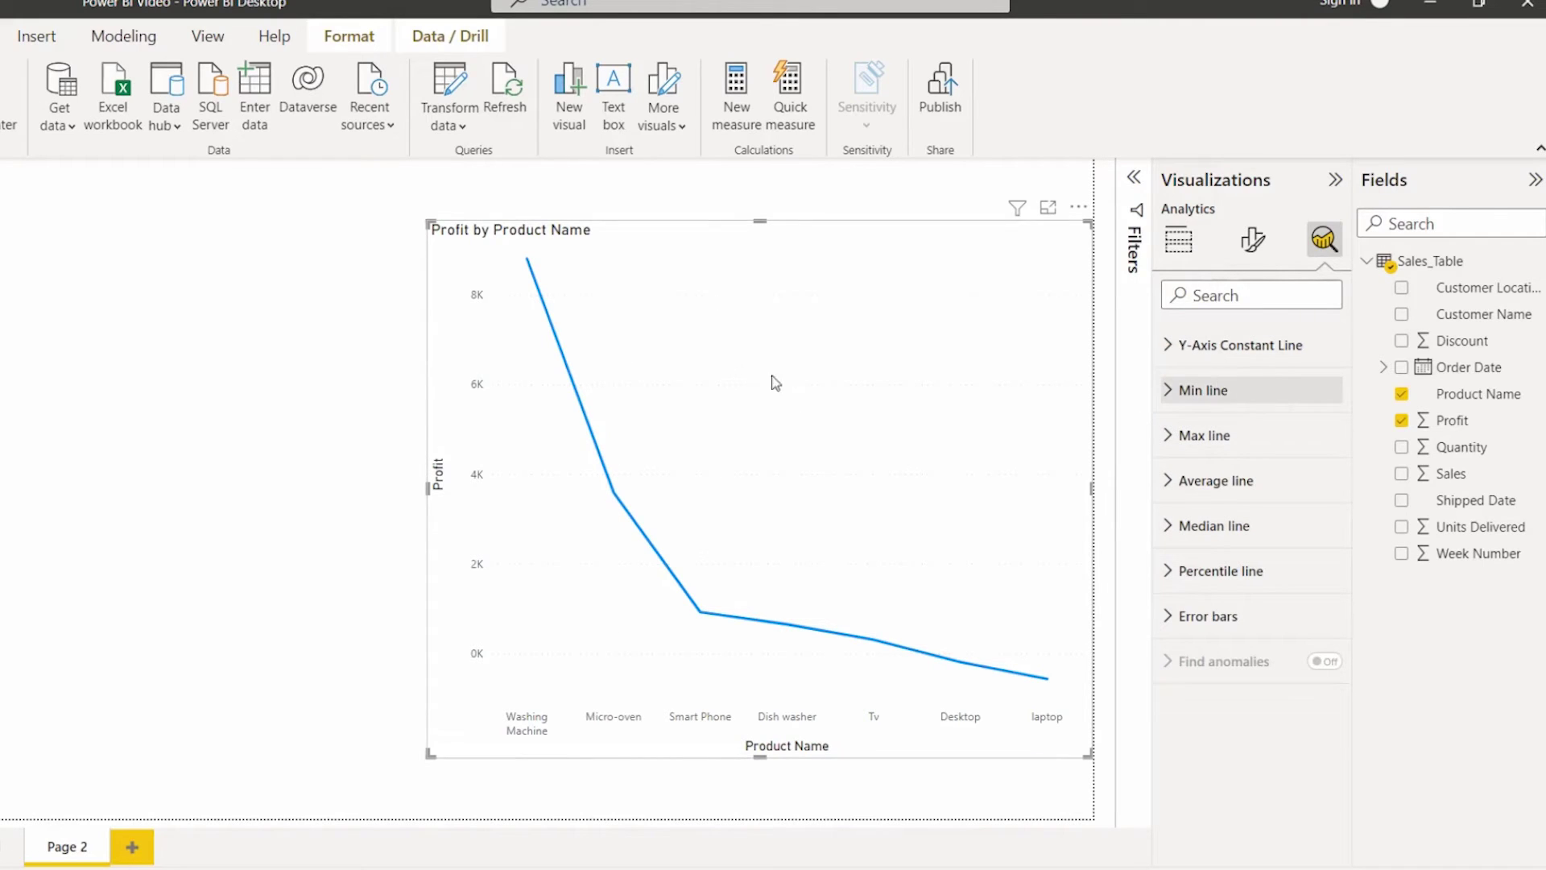
click(1199, 400)
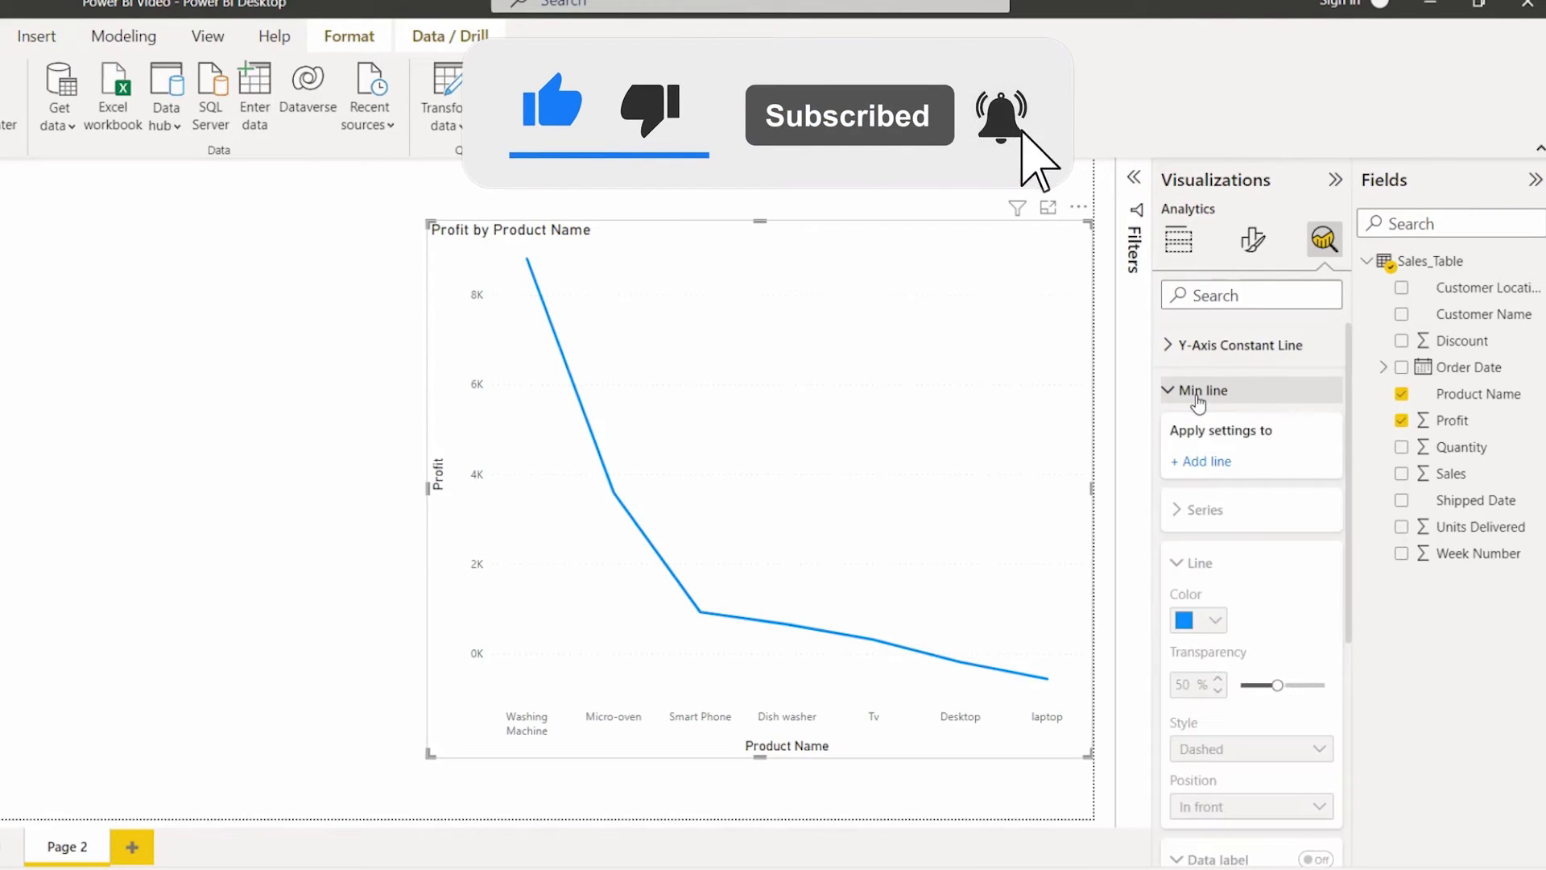
click(1201, 465)
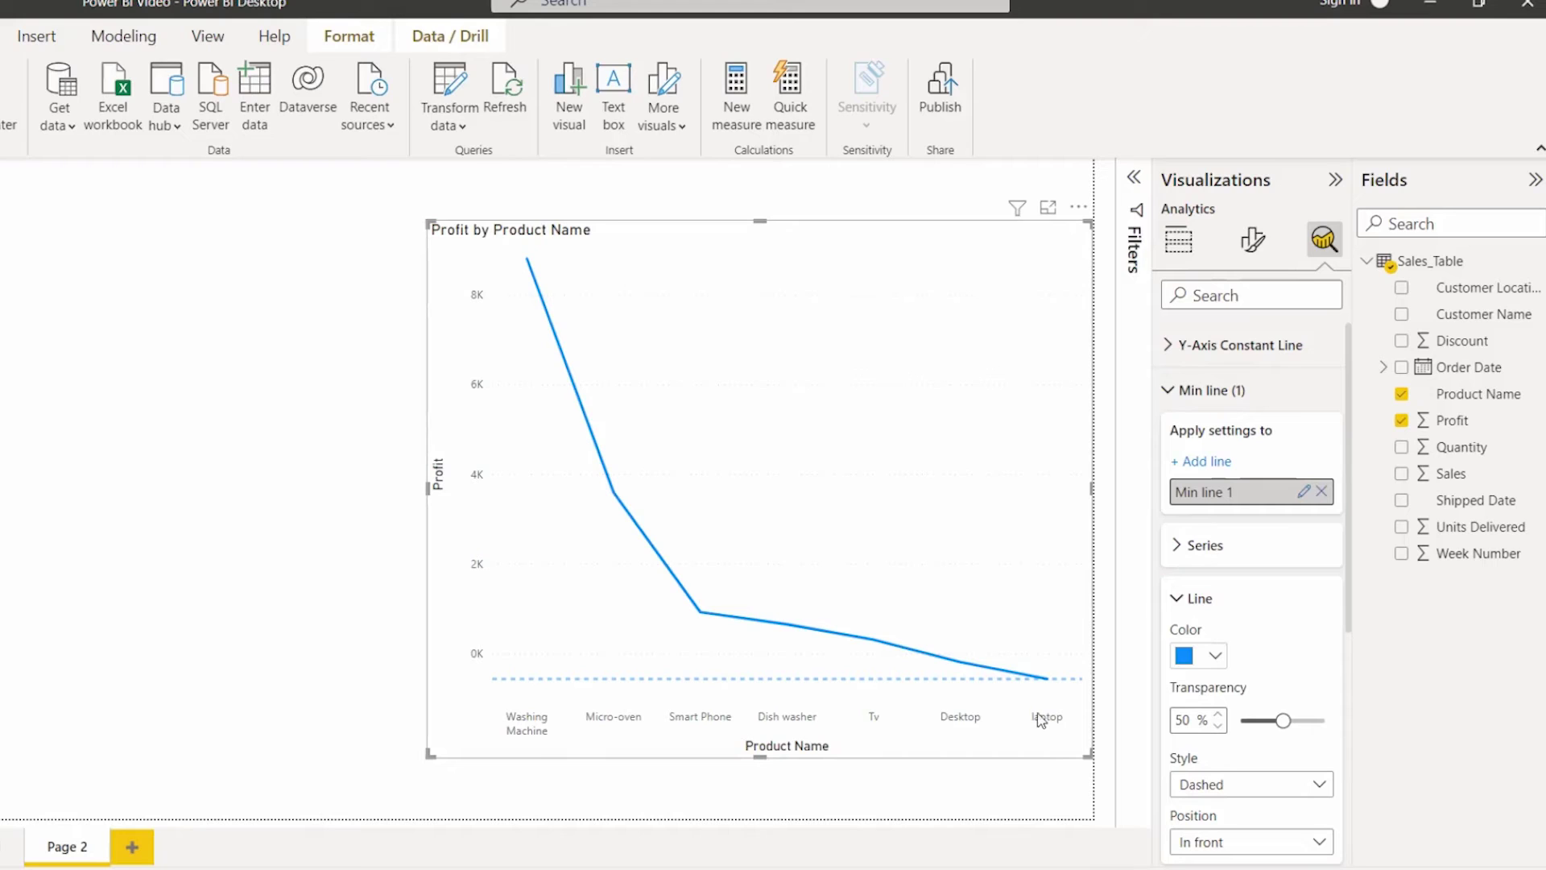
- Set the min line's color to purple and check which series it applies to
click(1215, 656)
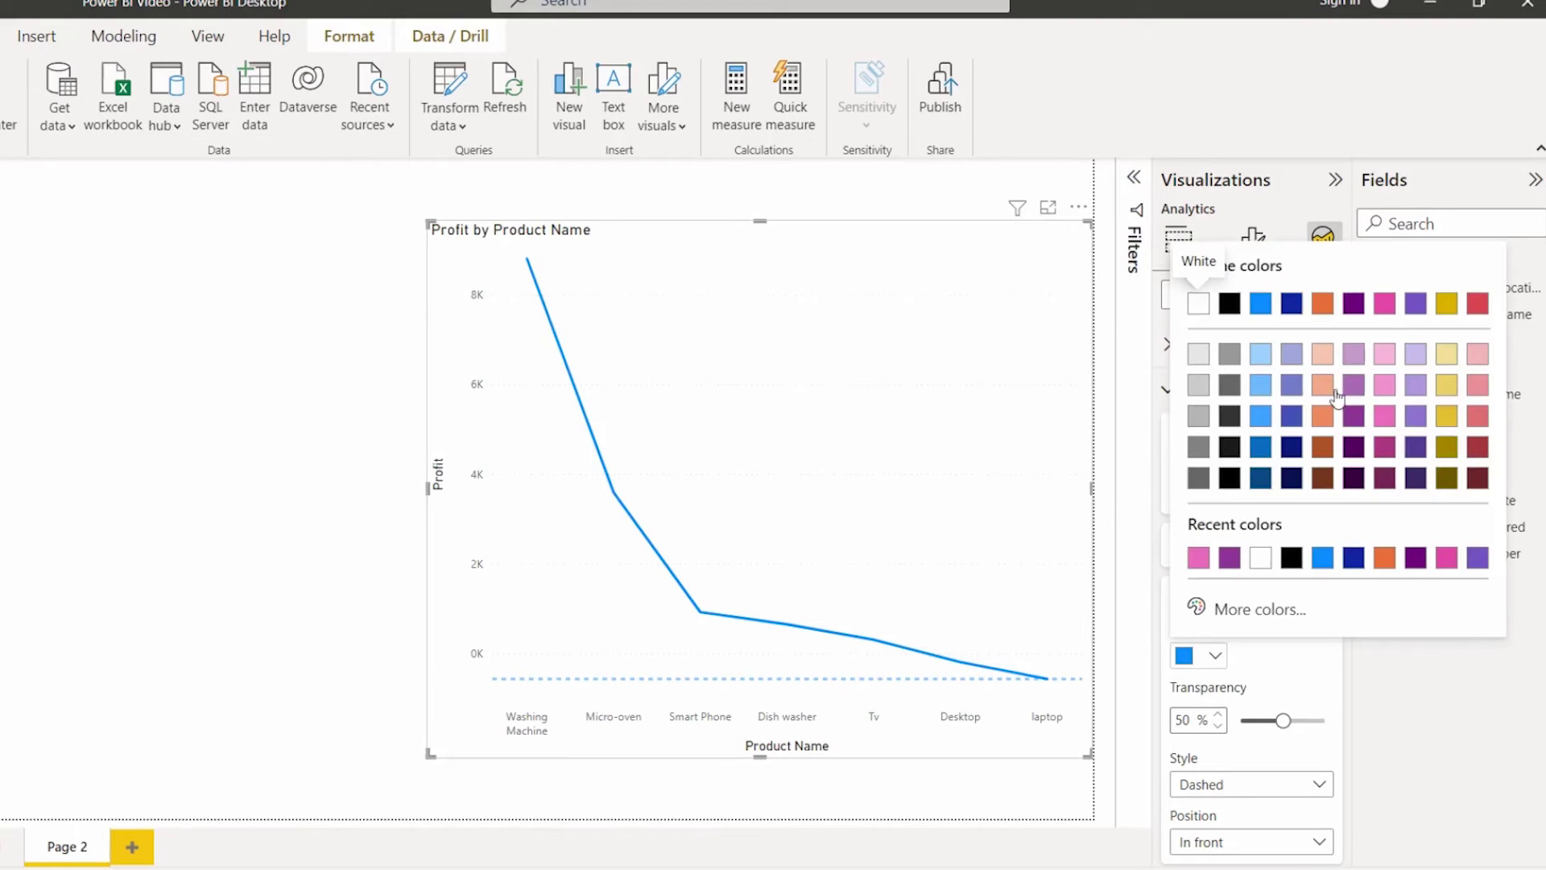
click(1360, 420)
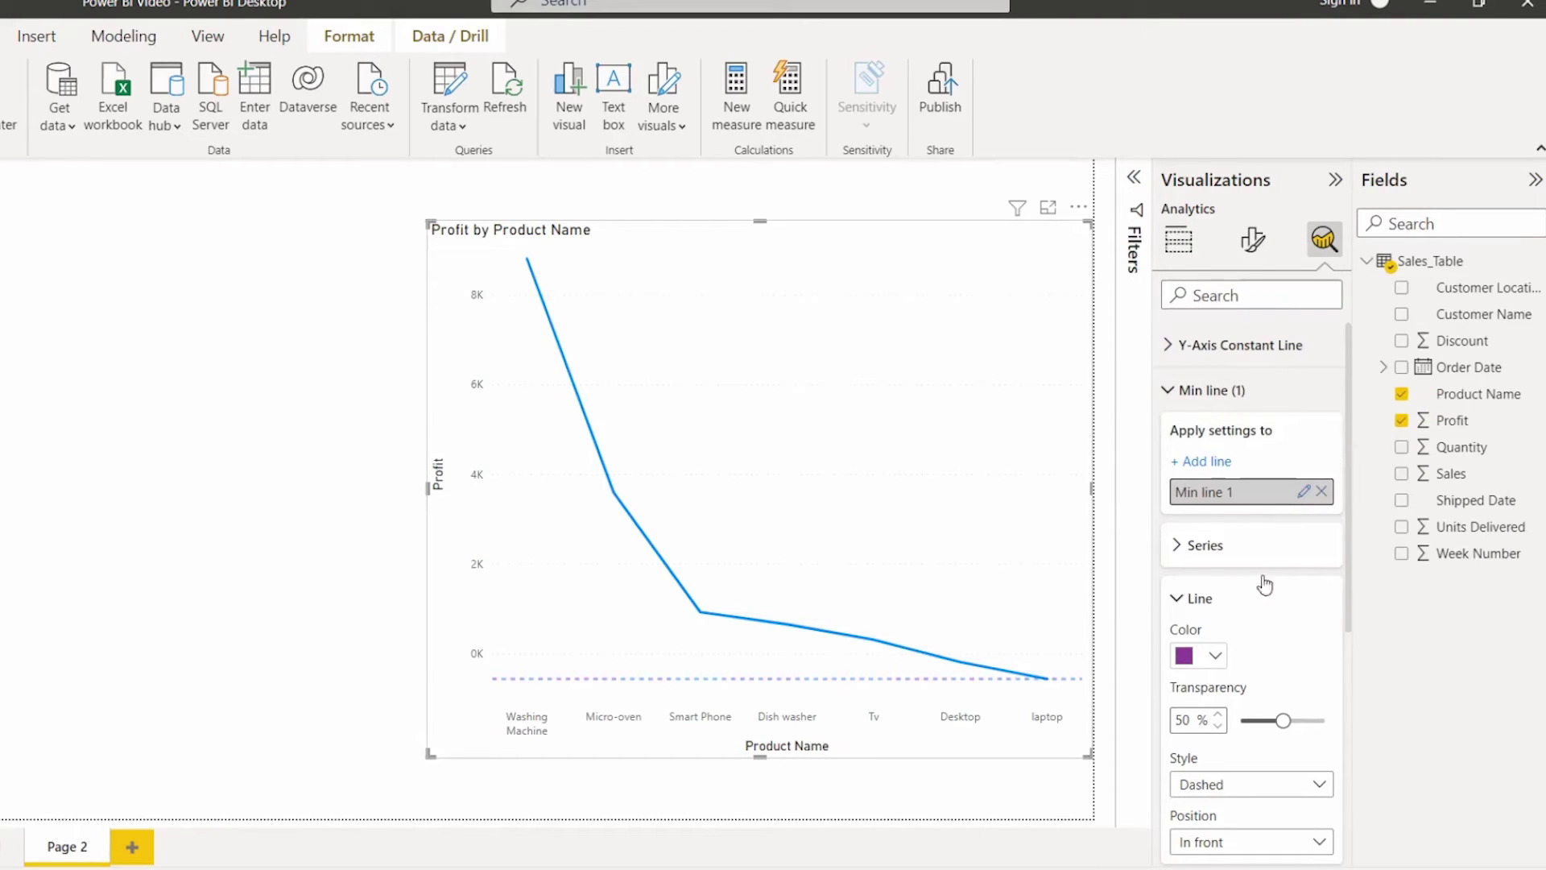
click(1251, 609)
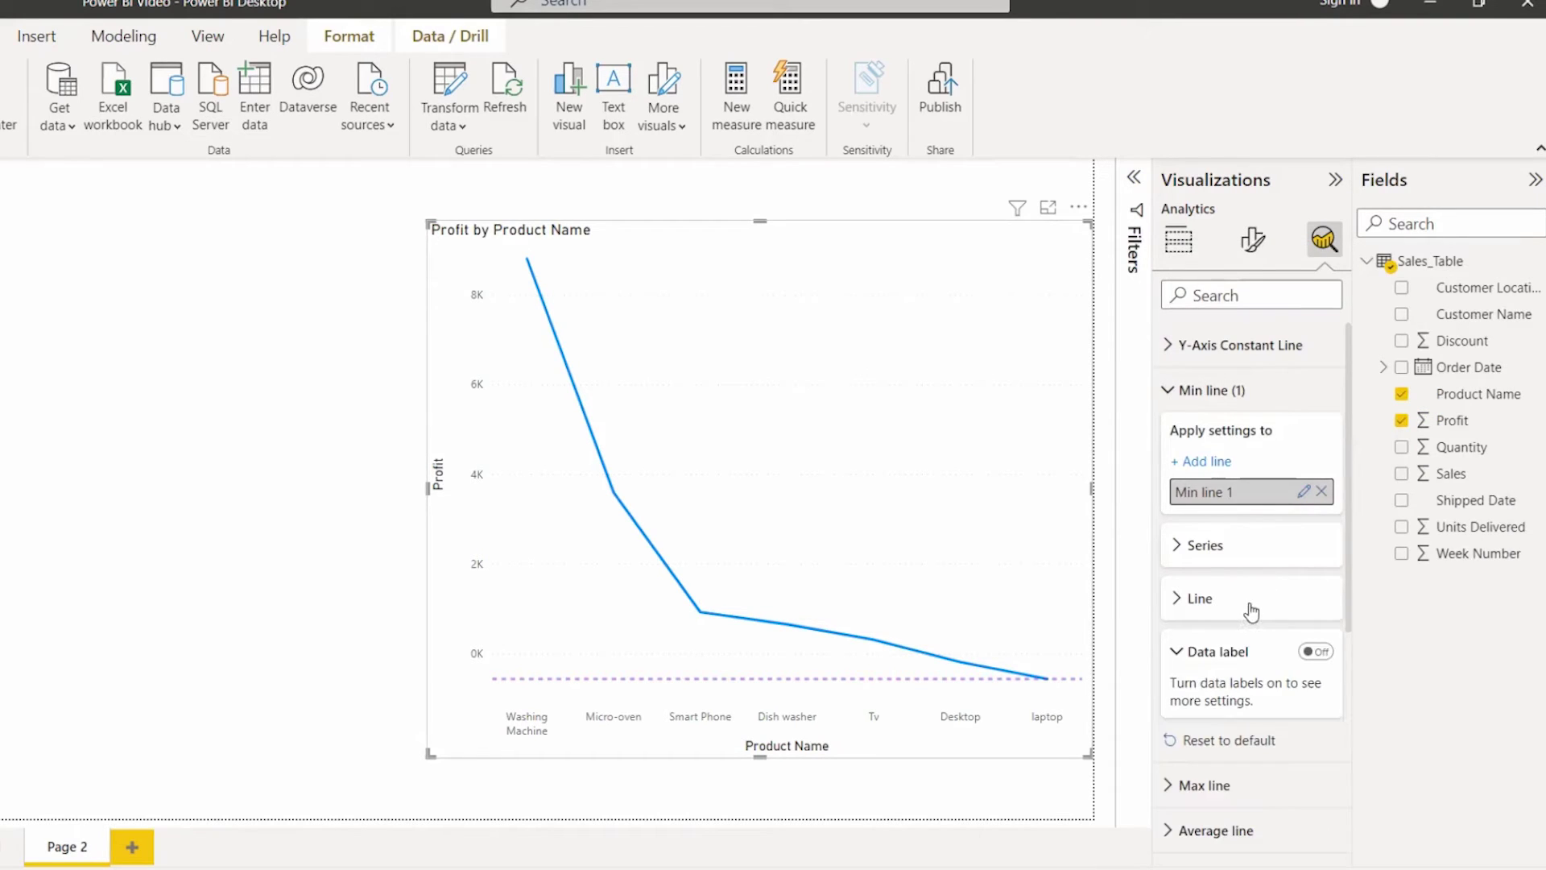
click(1231, 545)
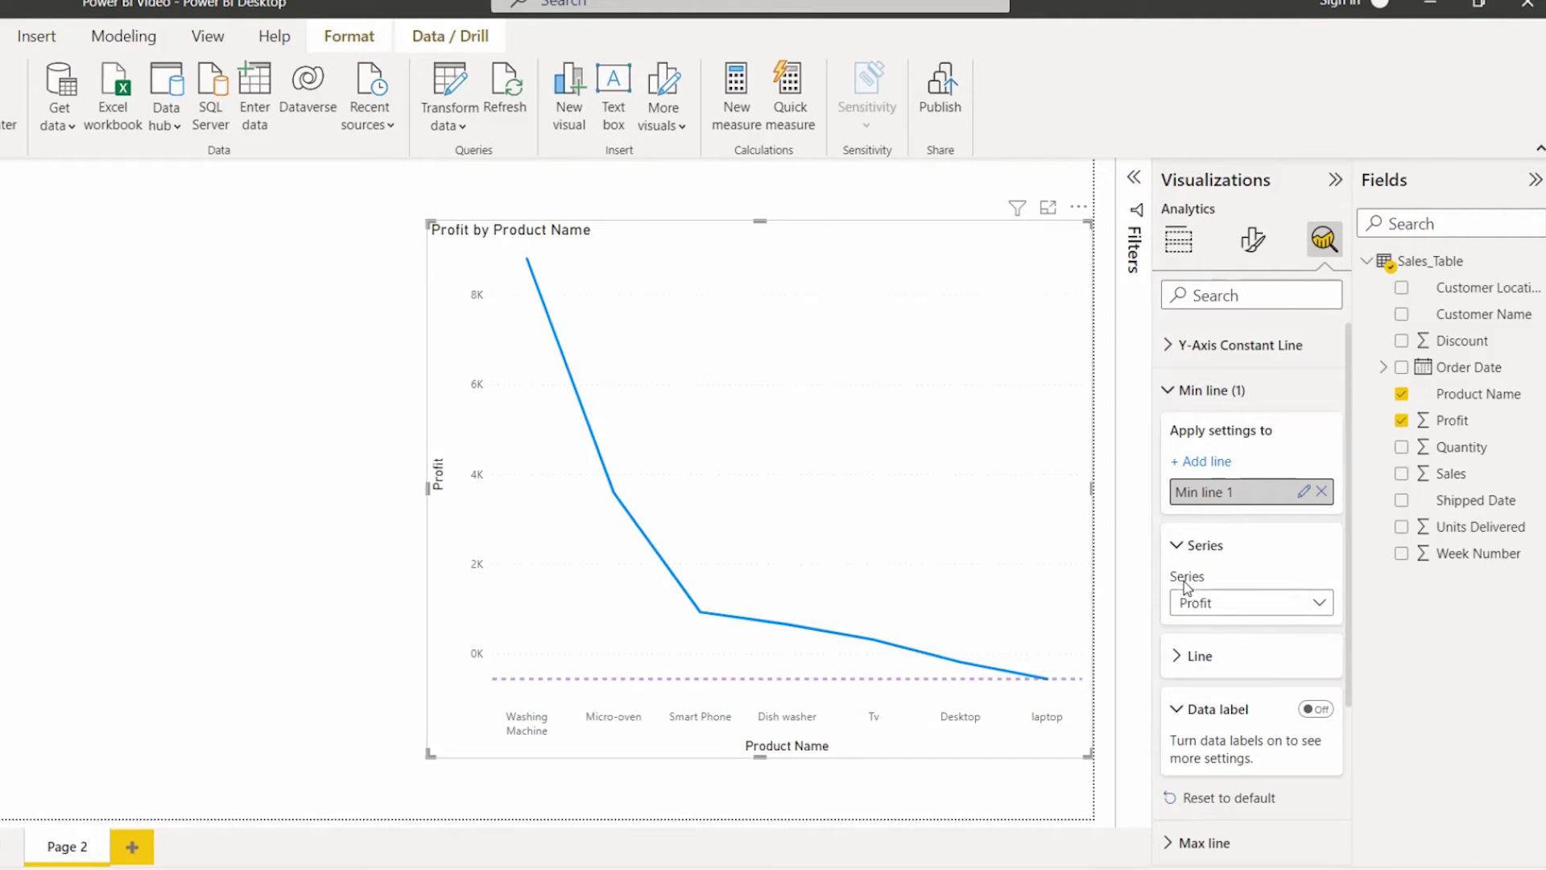
click(1195, 548)
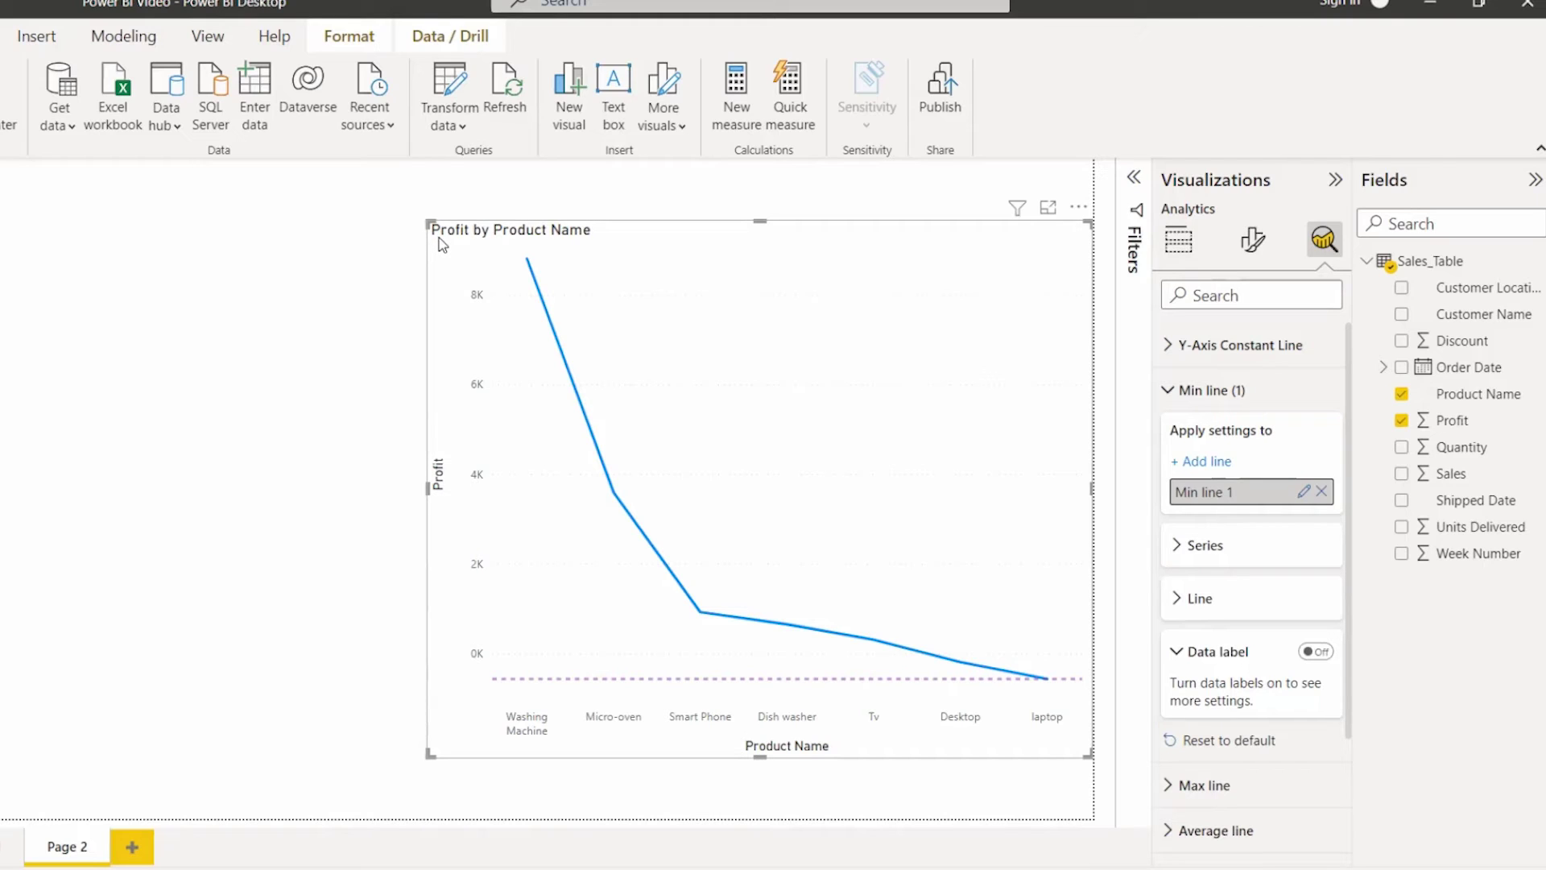
- Turn on the min line's data label, keeping its horizontal position at Left
click(1316, 652)
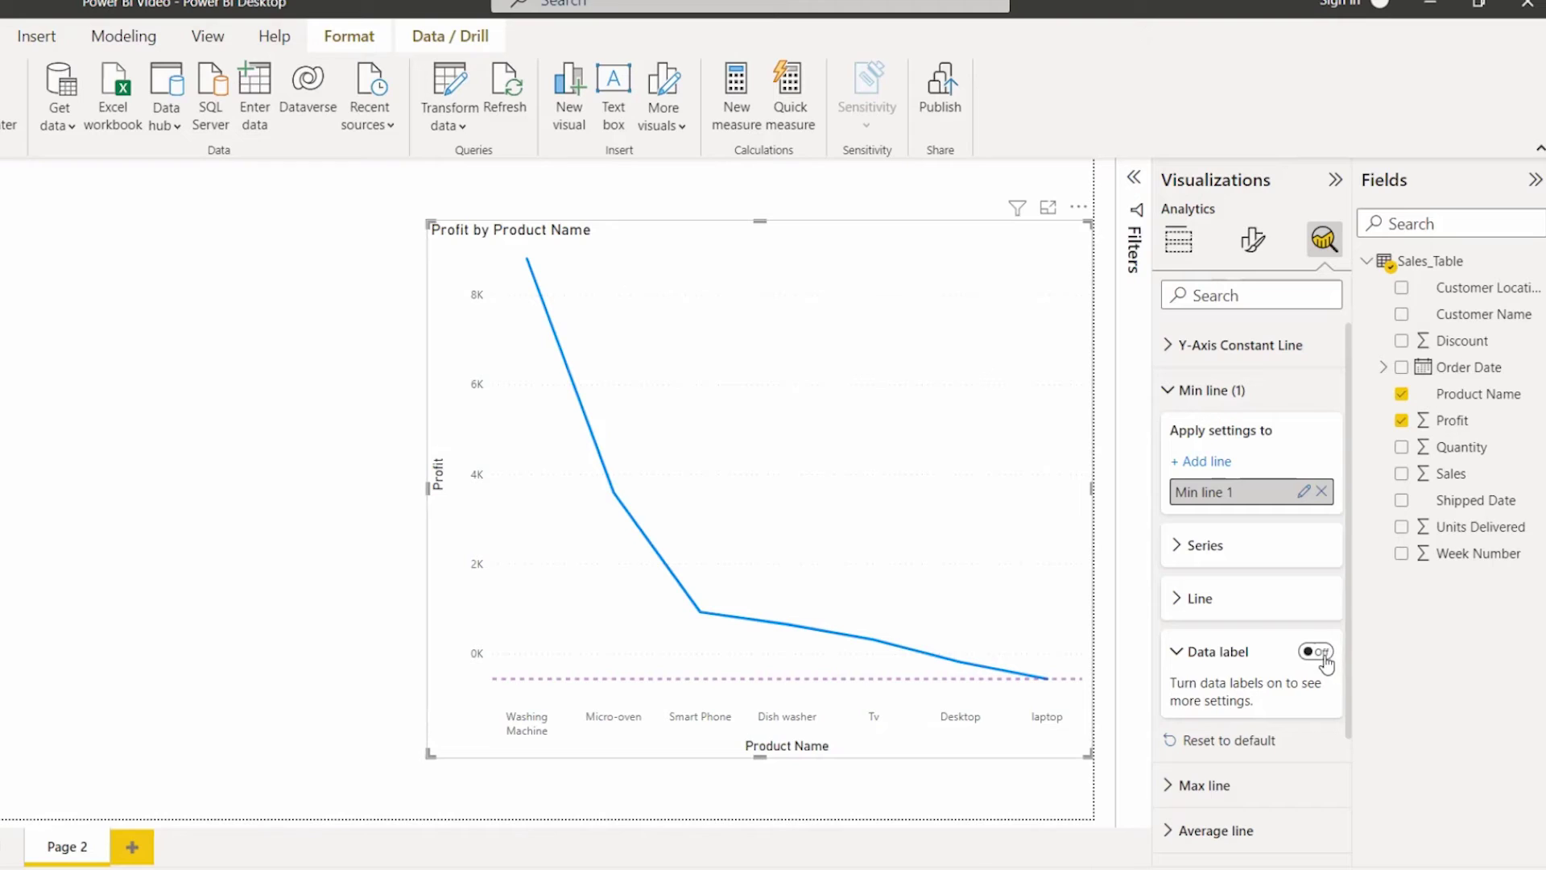
scroll(1296, 653, down, 1)
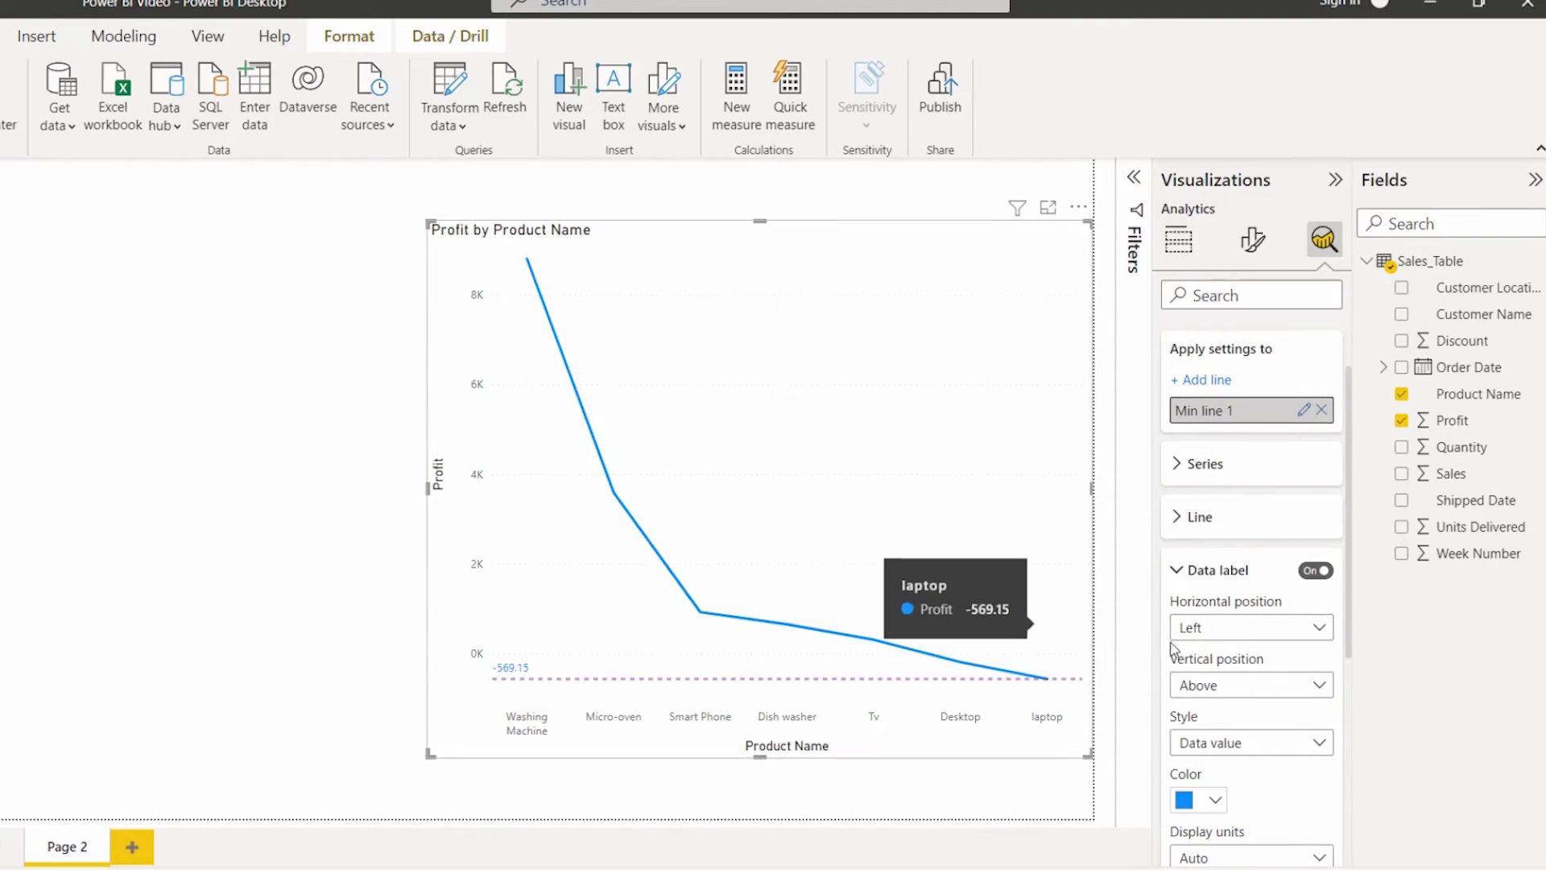
click(1216, 636)
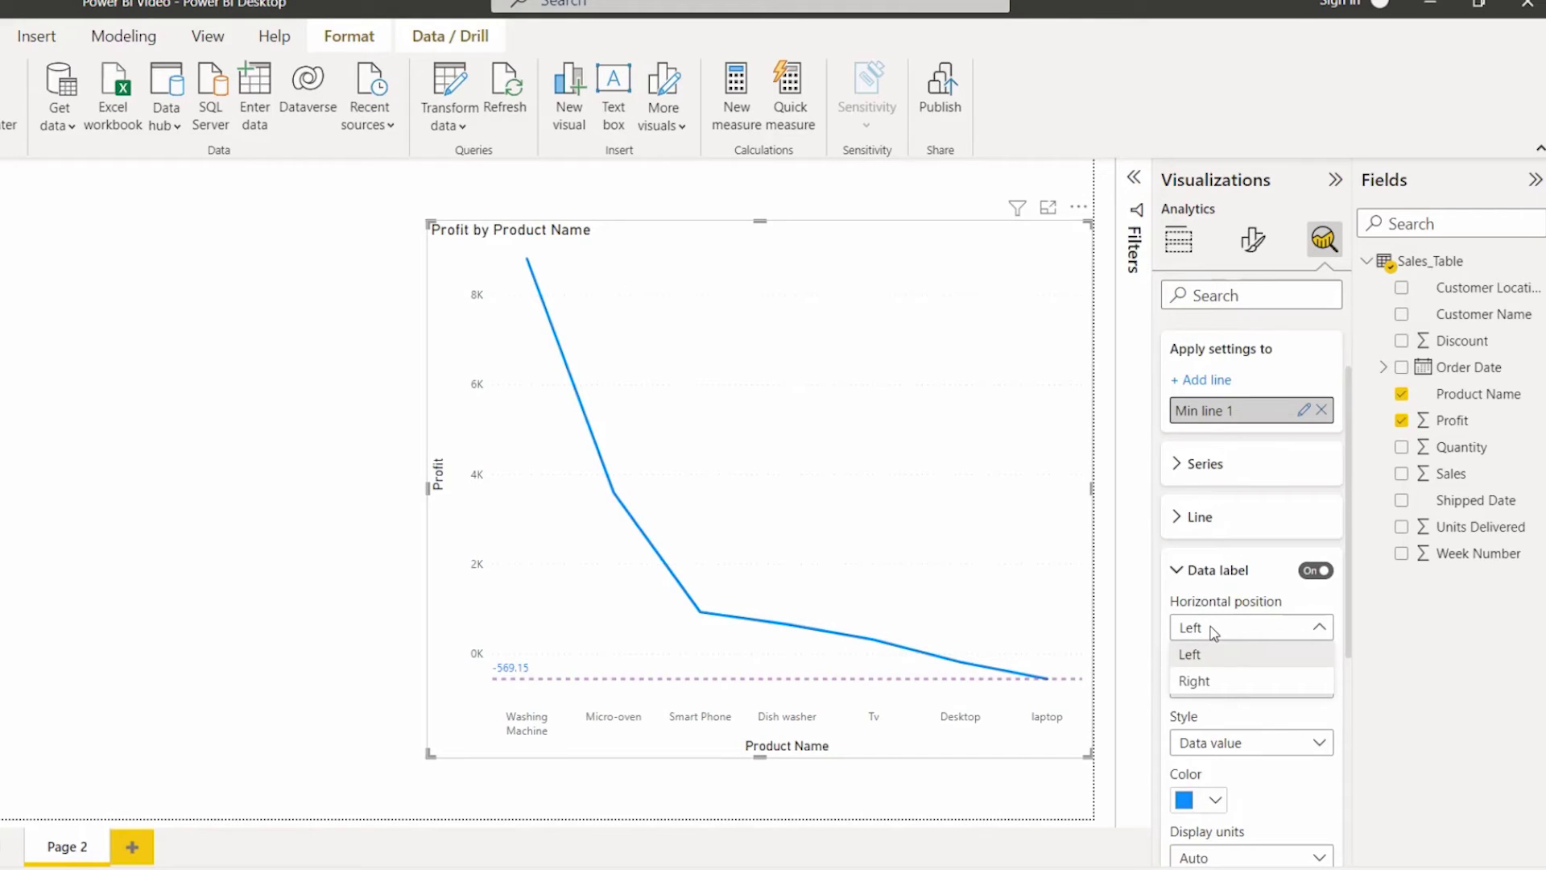
click(1200, 654)
scroll(1208, 685, down, 1)
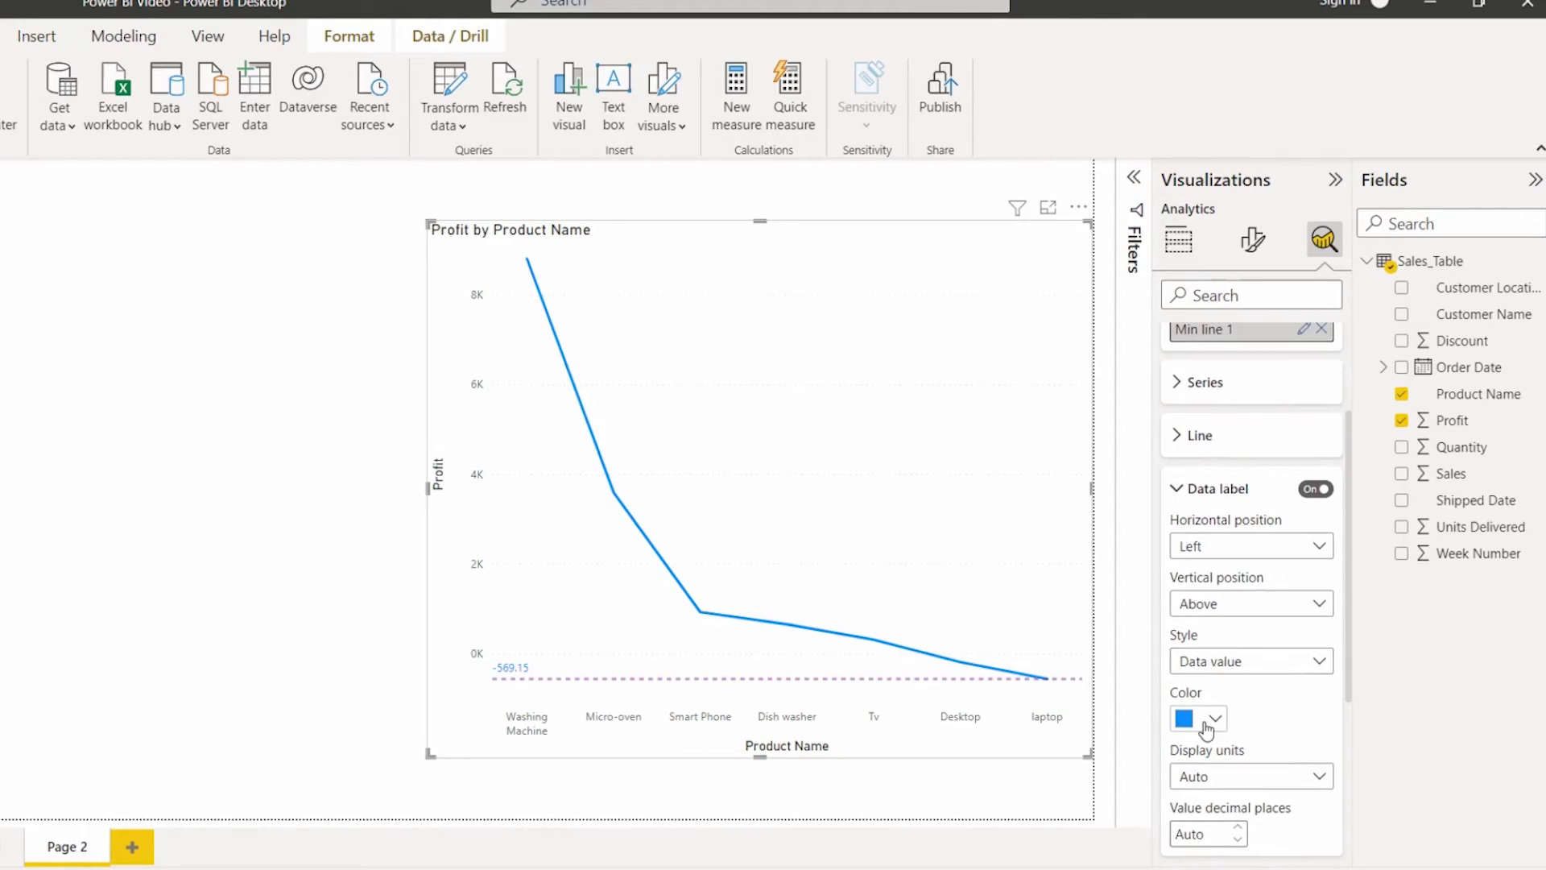
- Set the min line's data label color to dark blue and check the available display units
click(1207, 728)
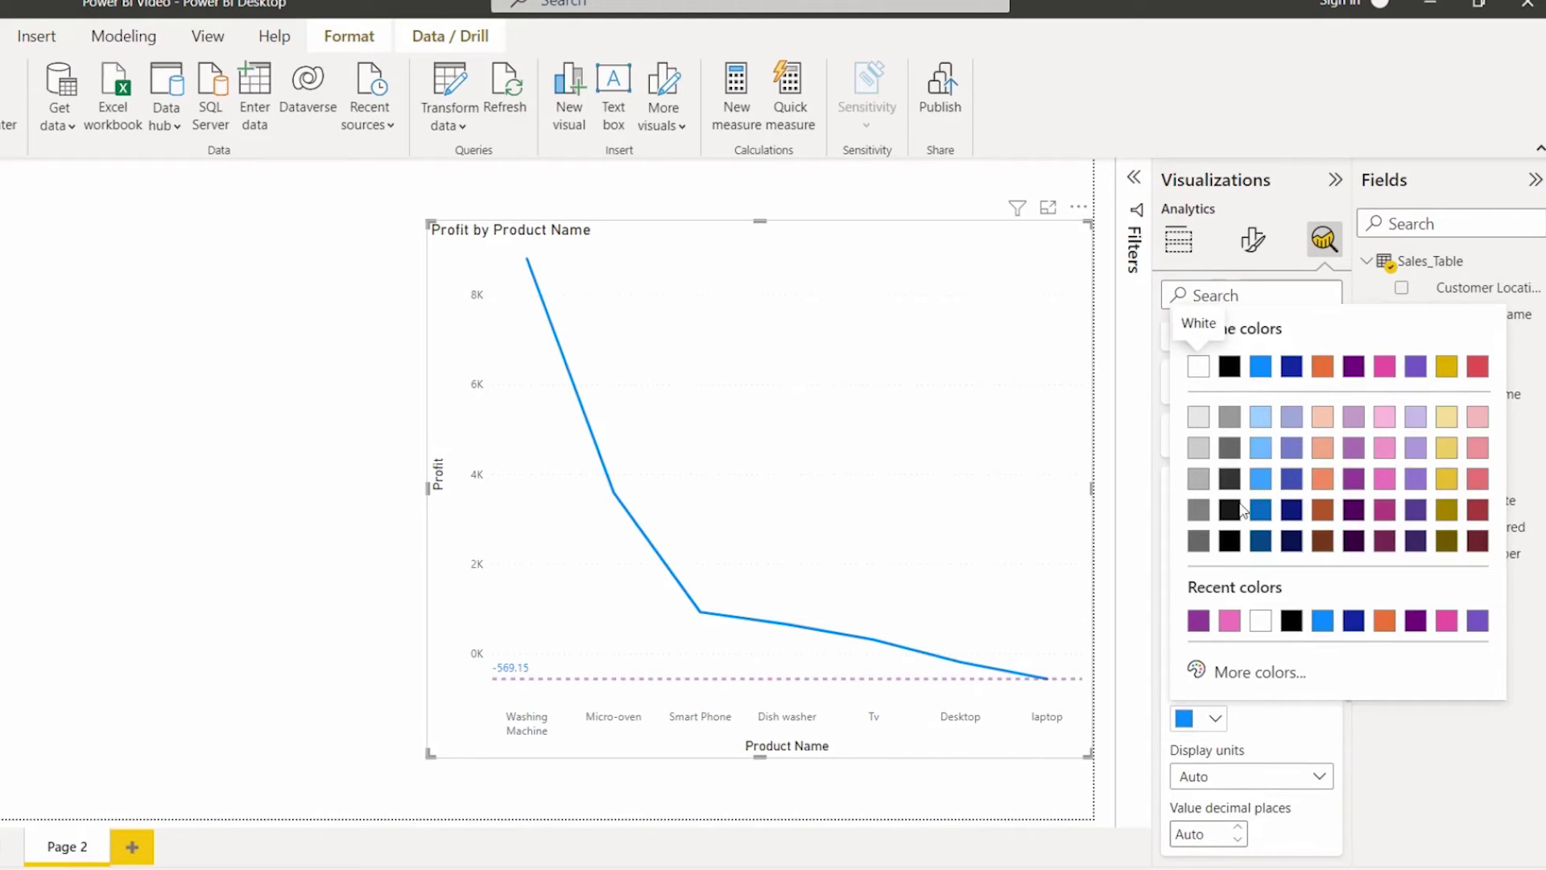
click(1292, 510)
scroll(1240, 644, down, 1)
click(1239, 702)
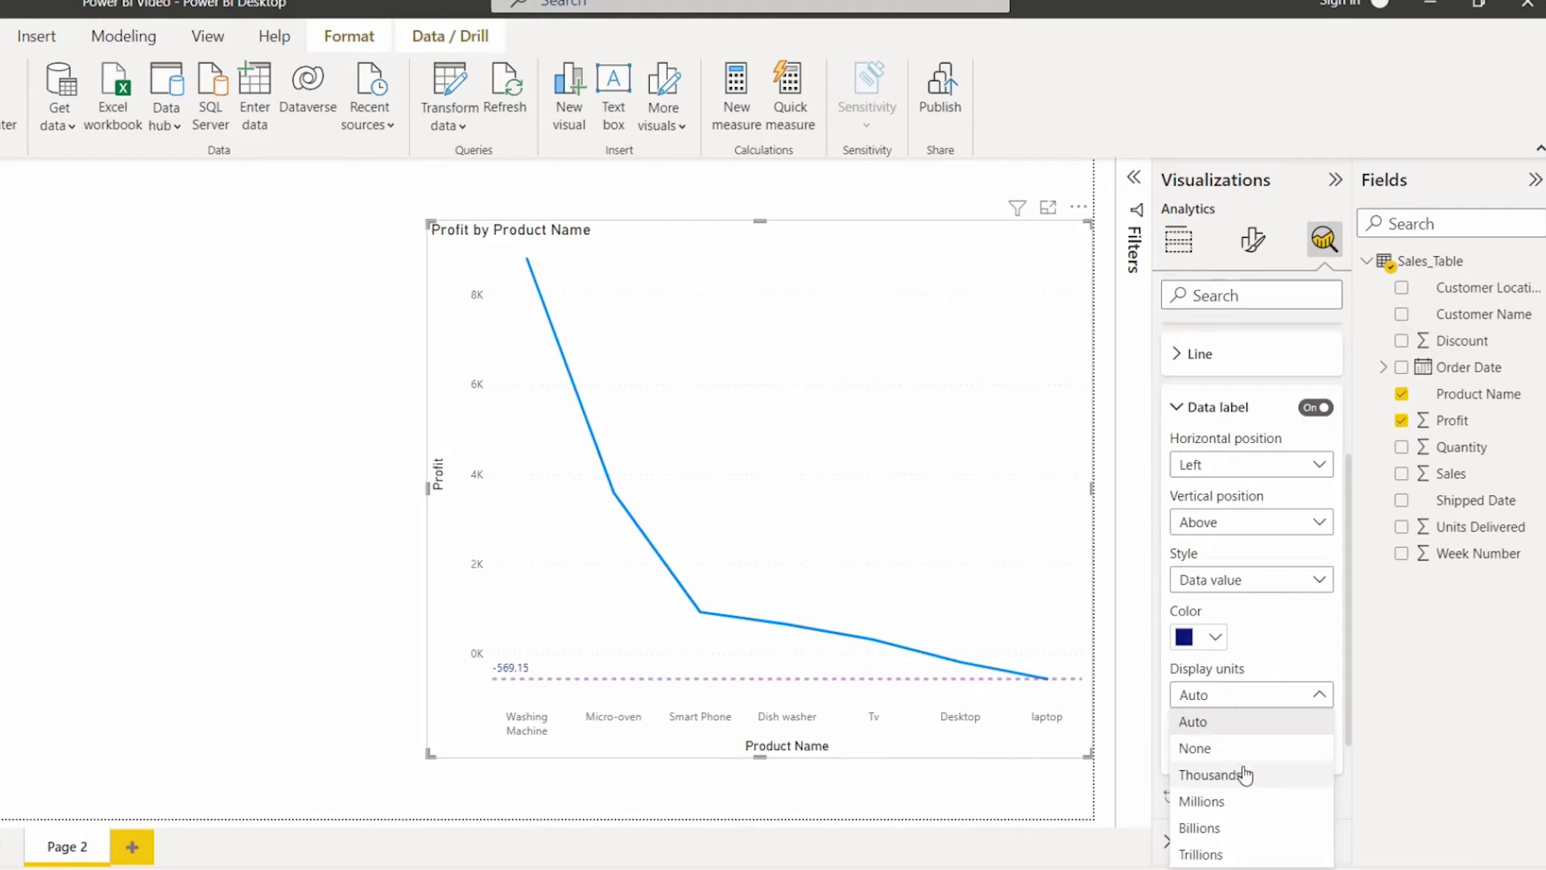
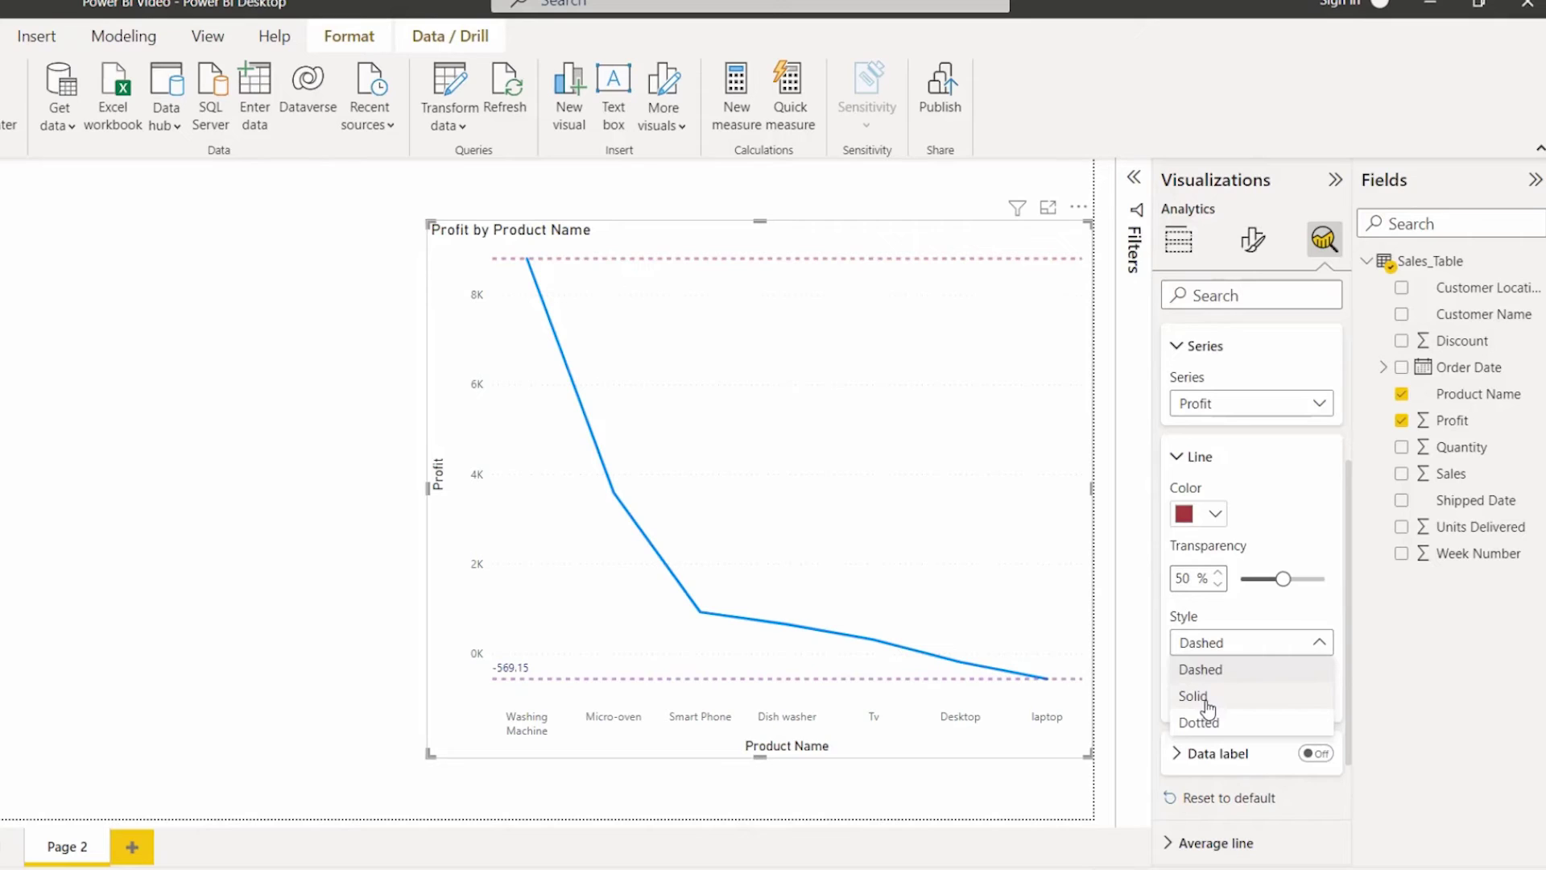
- Try the Solid style on the max line, switch it back to Dashed and keep its position In front
click(1195, 696)
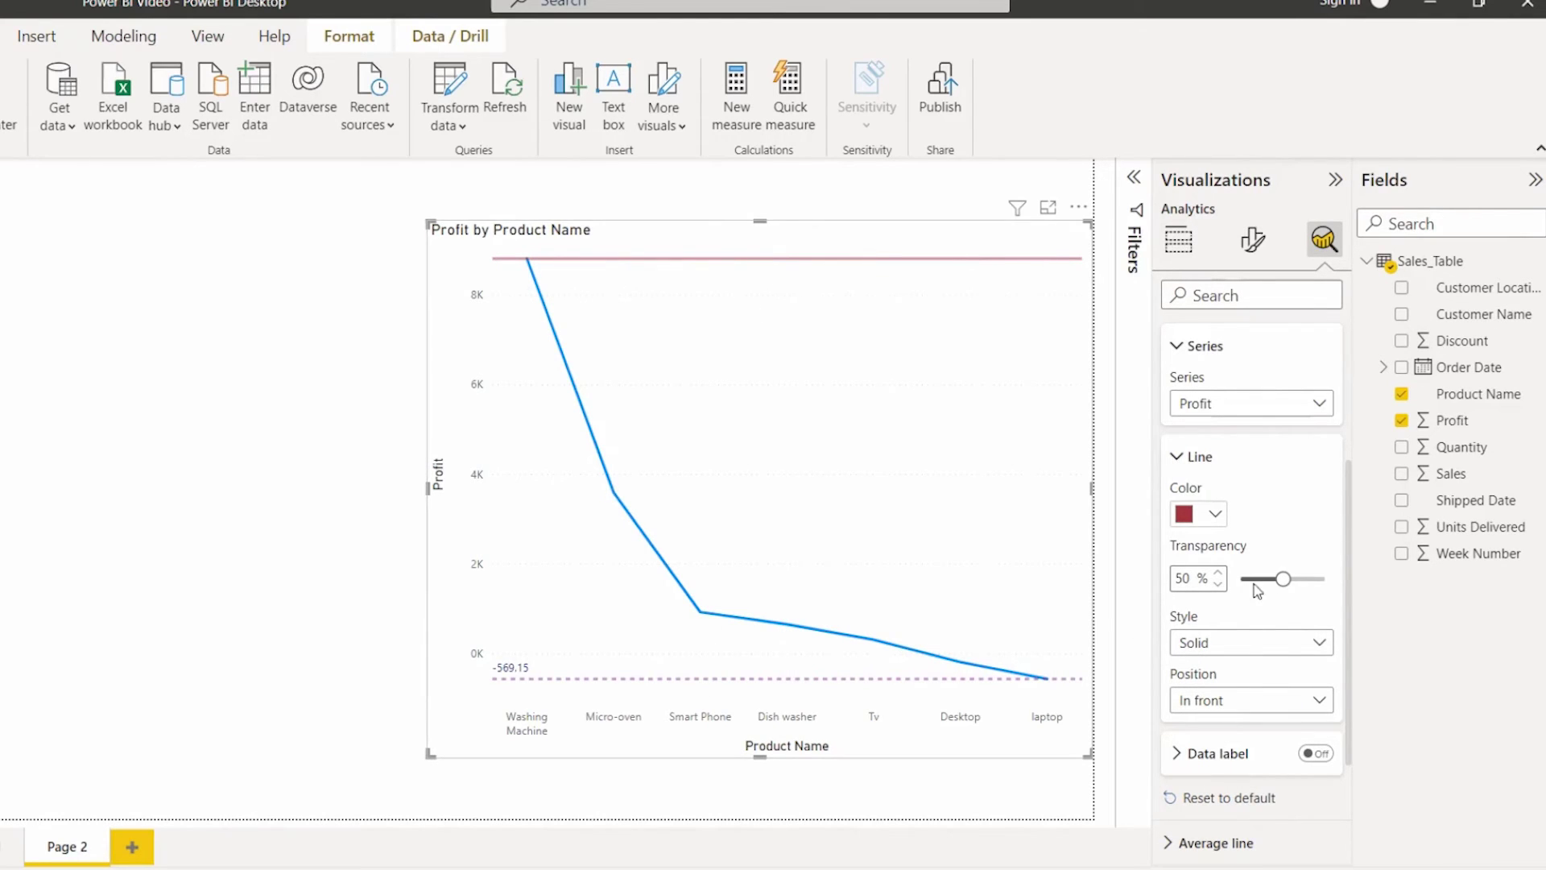
click(1201, 642)
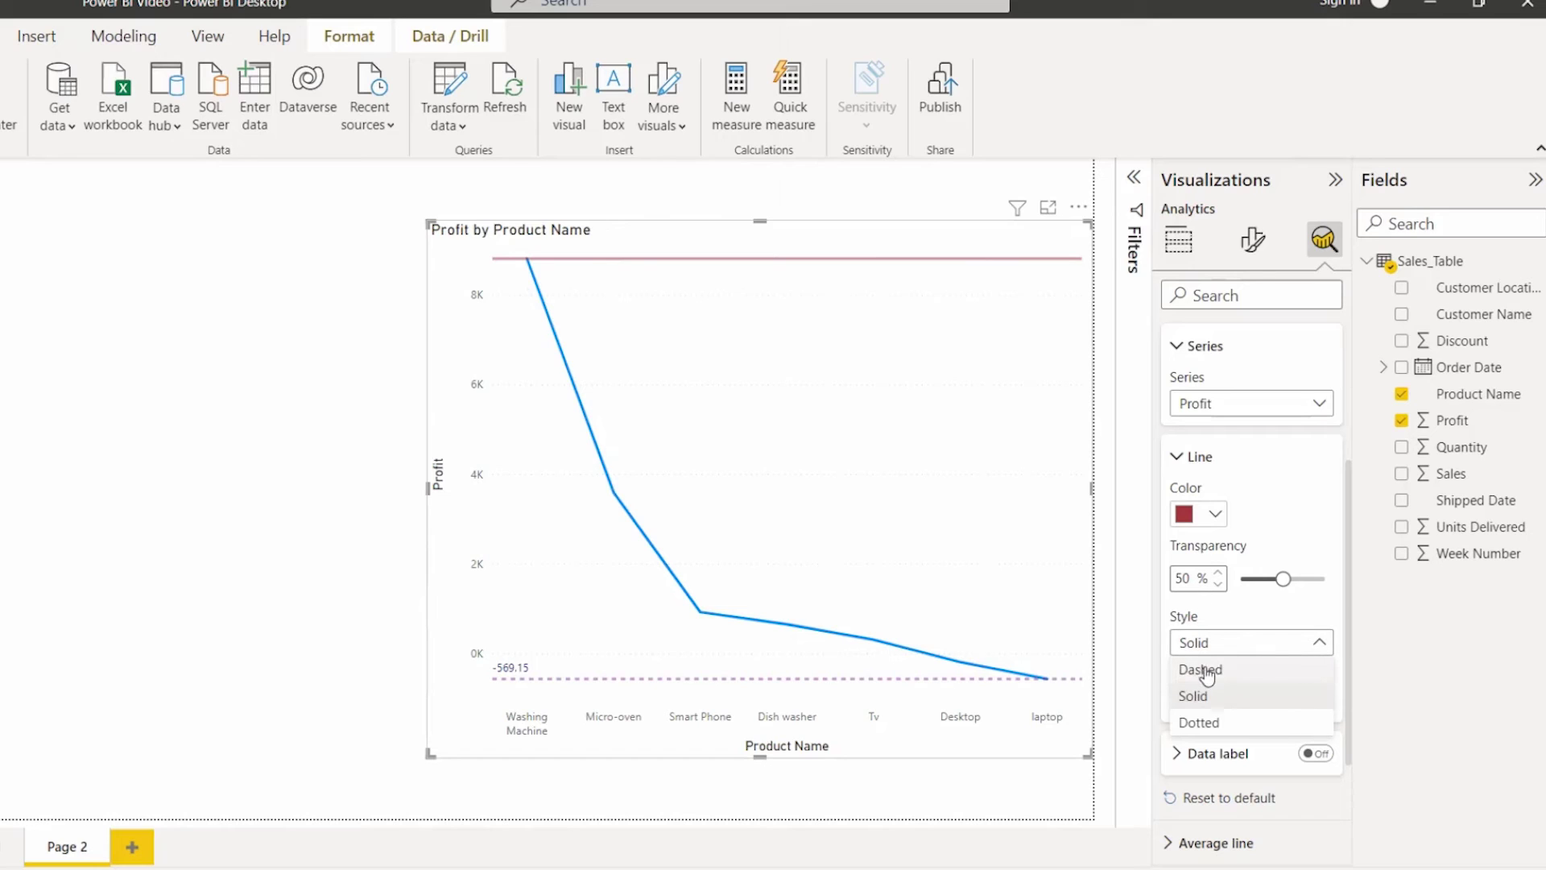
click(1207, 671)
scroll(1208, 668, down, 1)
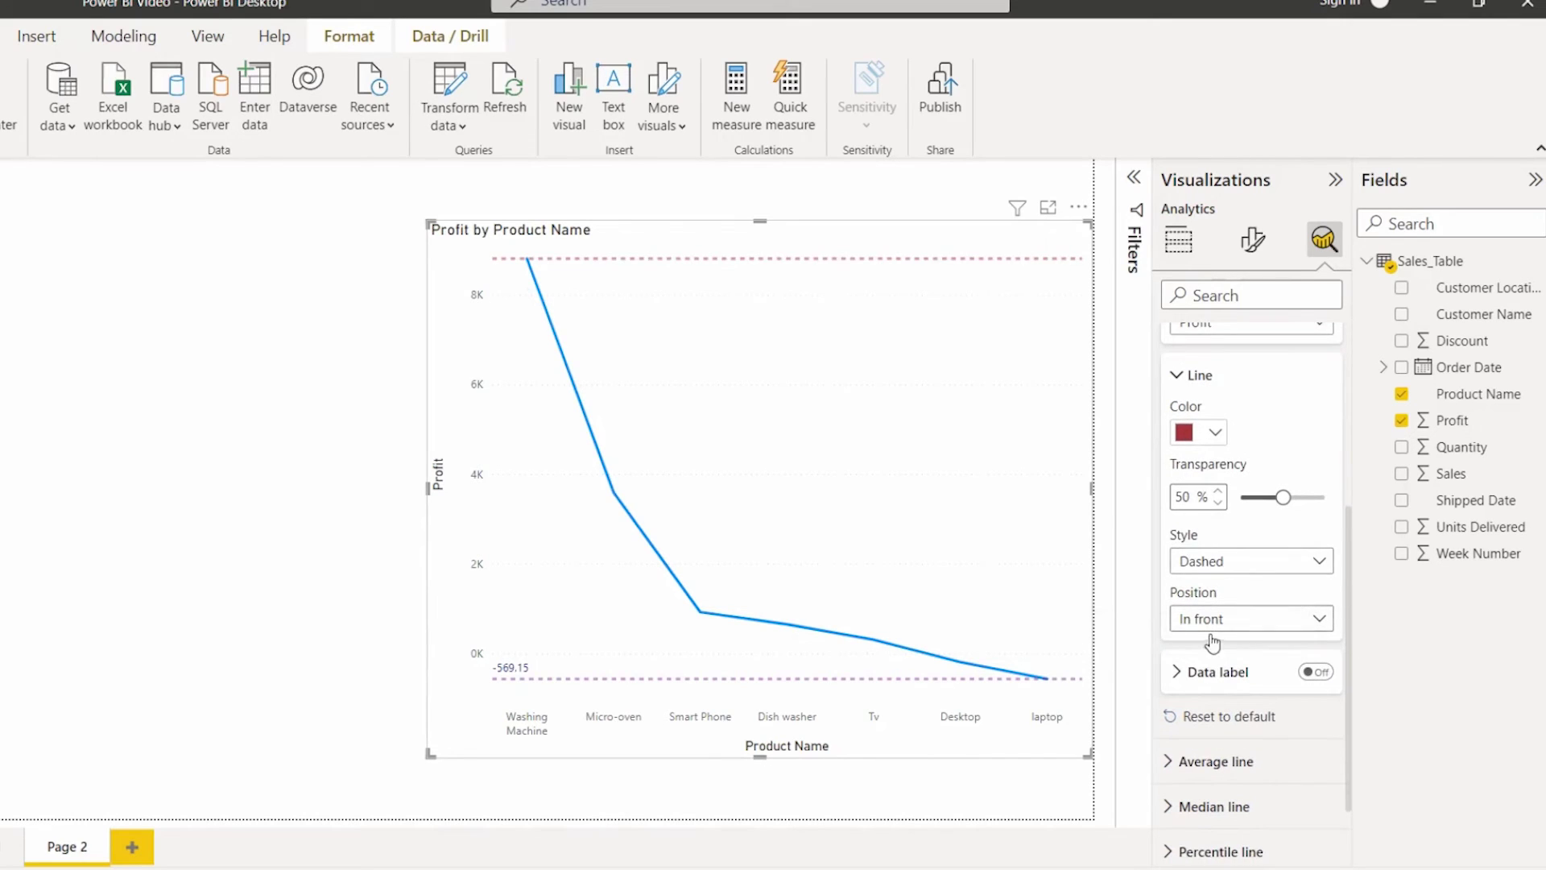
click(1217, 624)
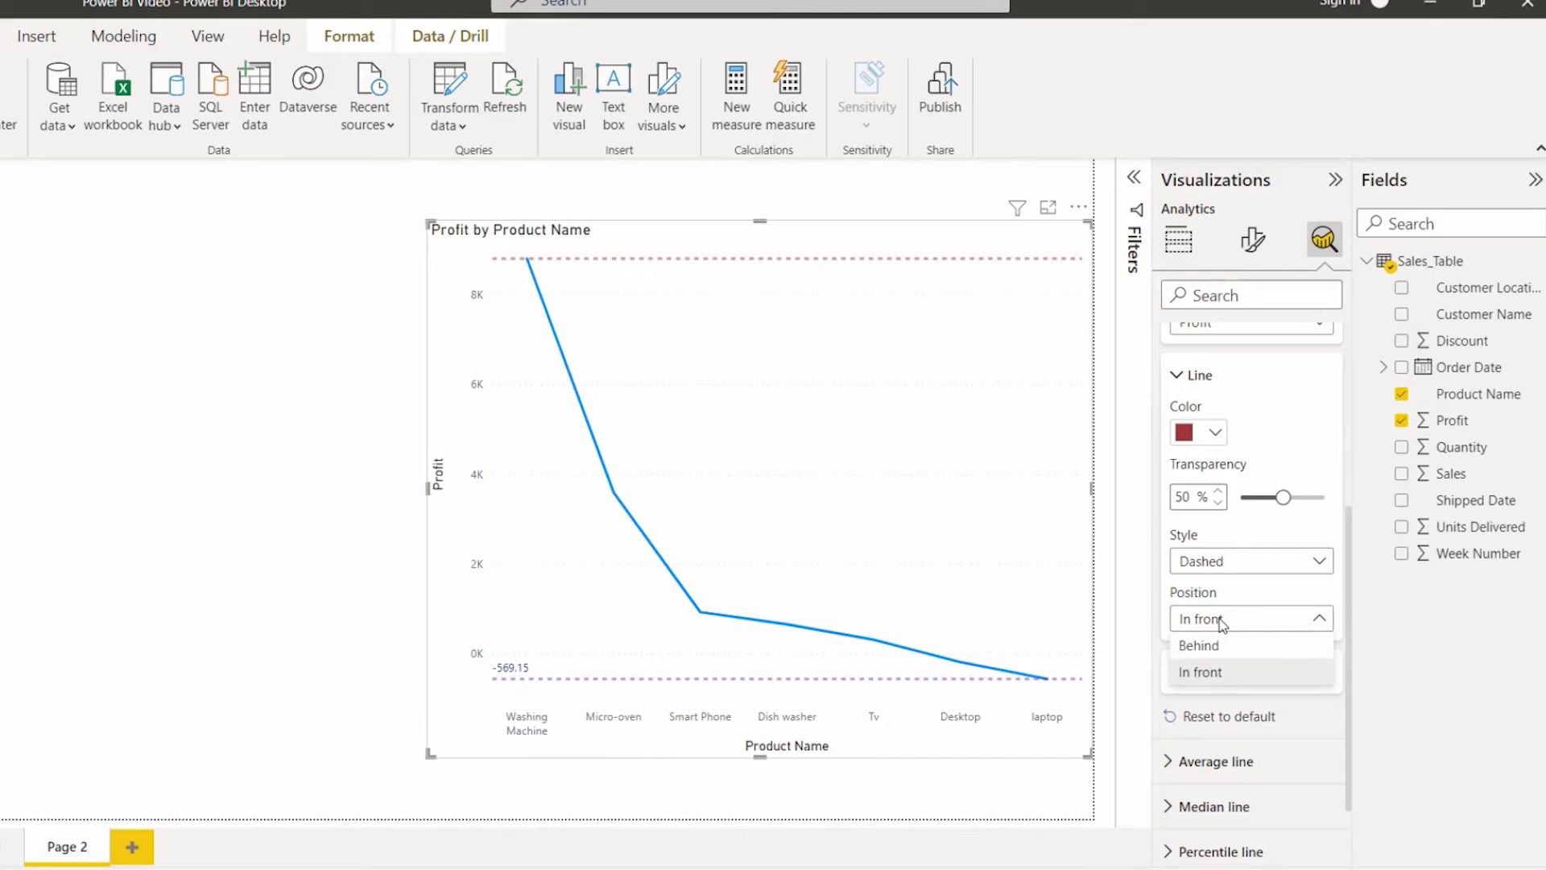
click(1222, 670)
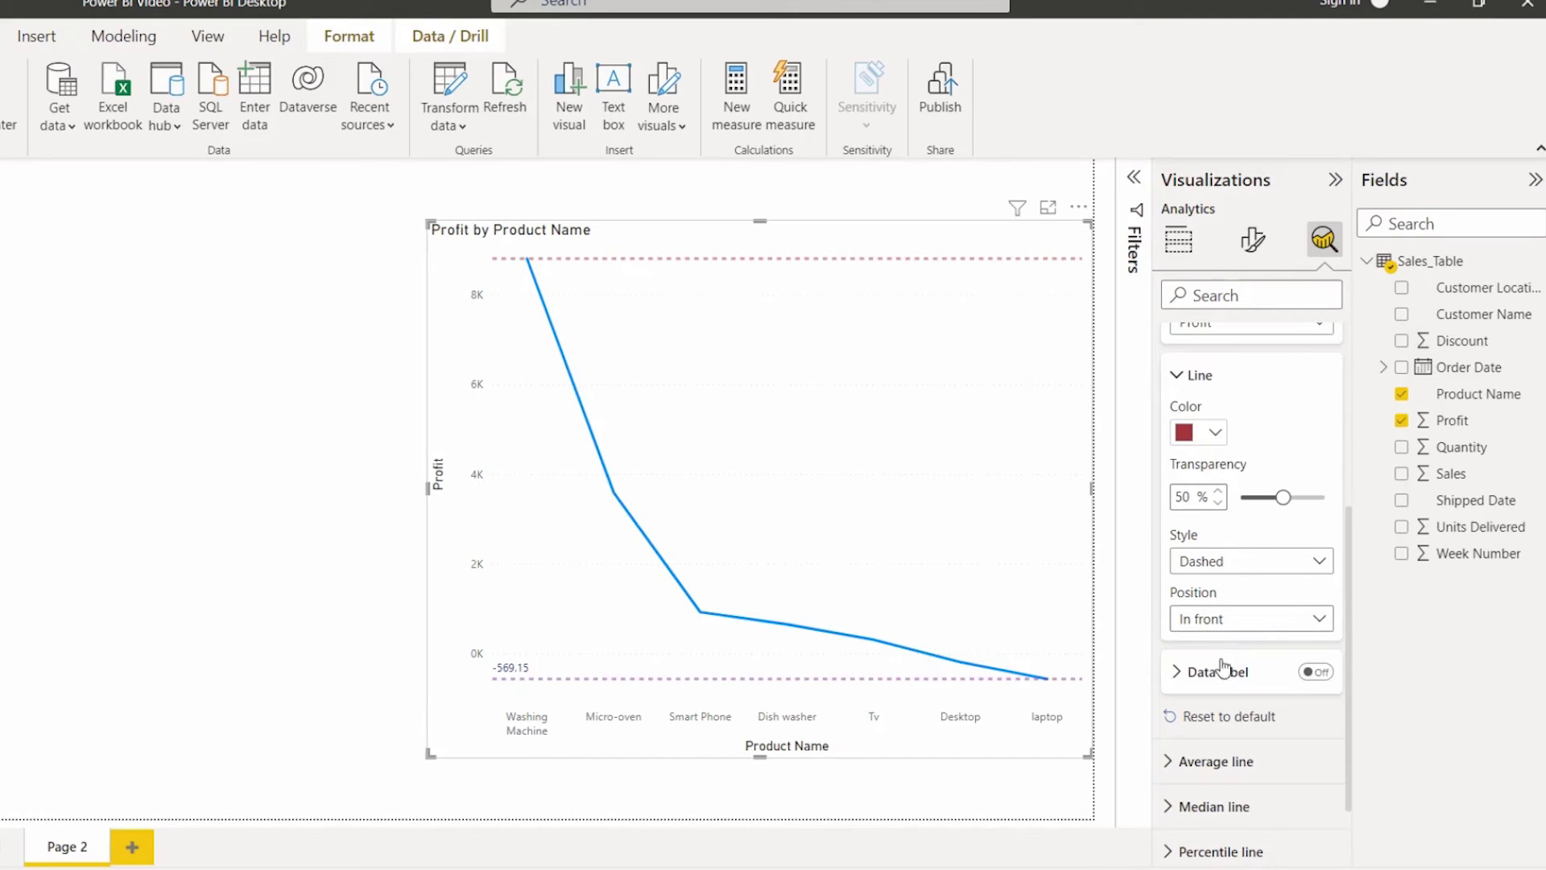
- Turn on the max line's data label with vertical position Under and horizontal position Right
click(1327, 681)
scroll(1248, 644, down, 1)
click(1218, 573)
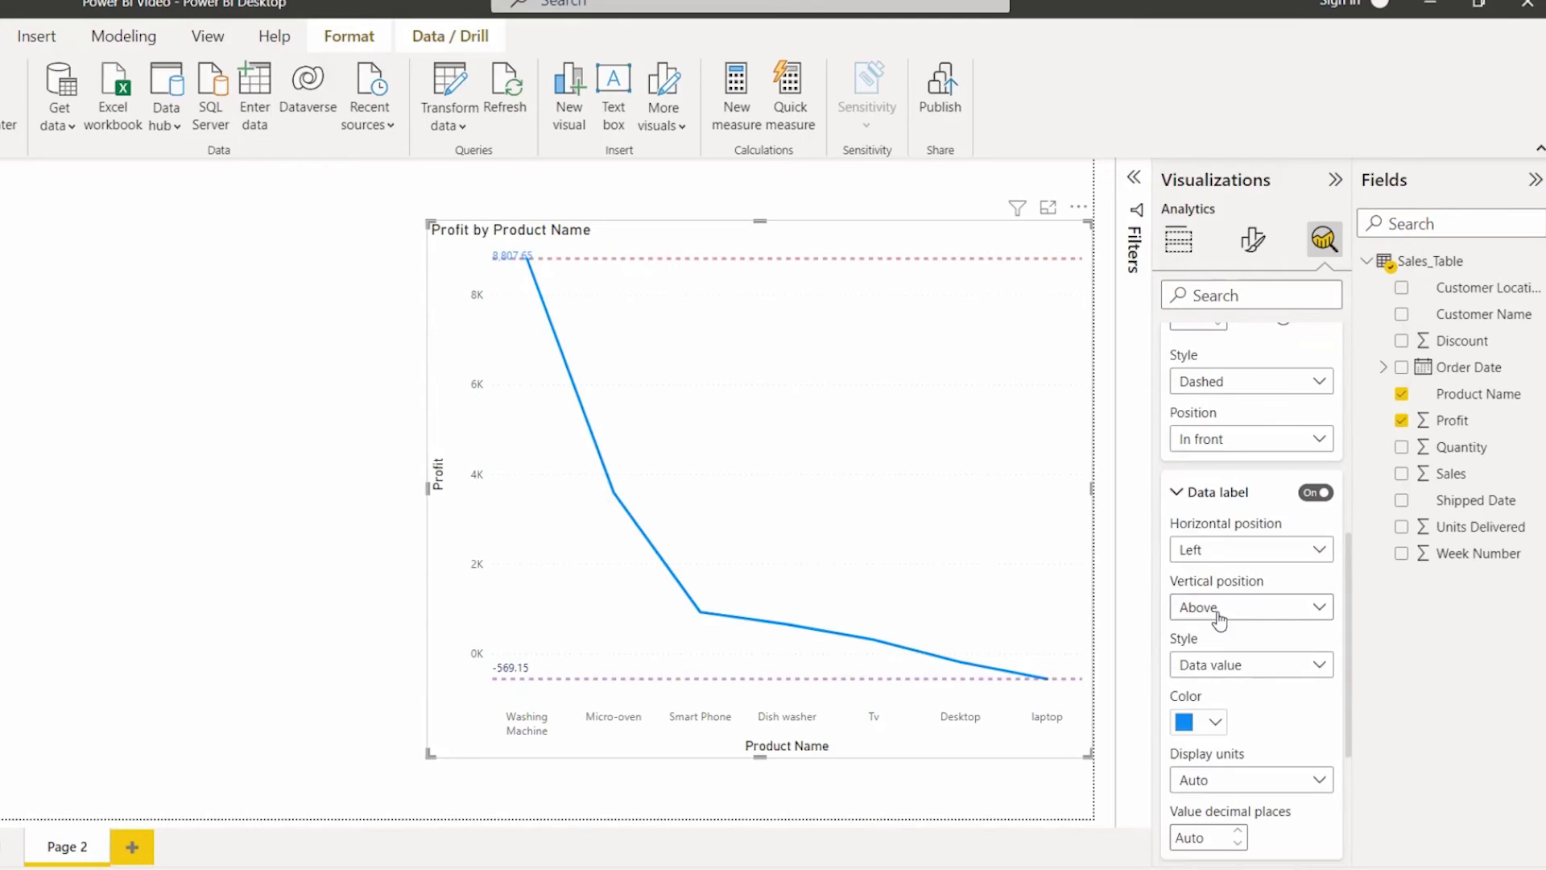
click(1219, 617)
click(1215, 668)
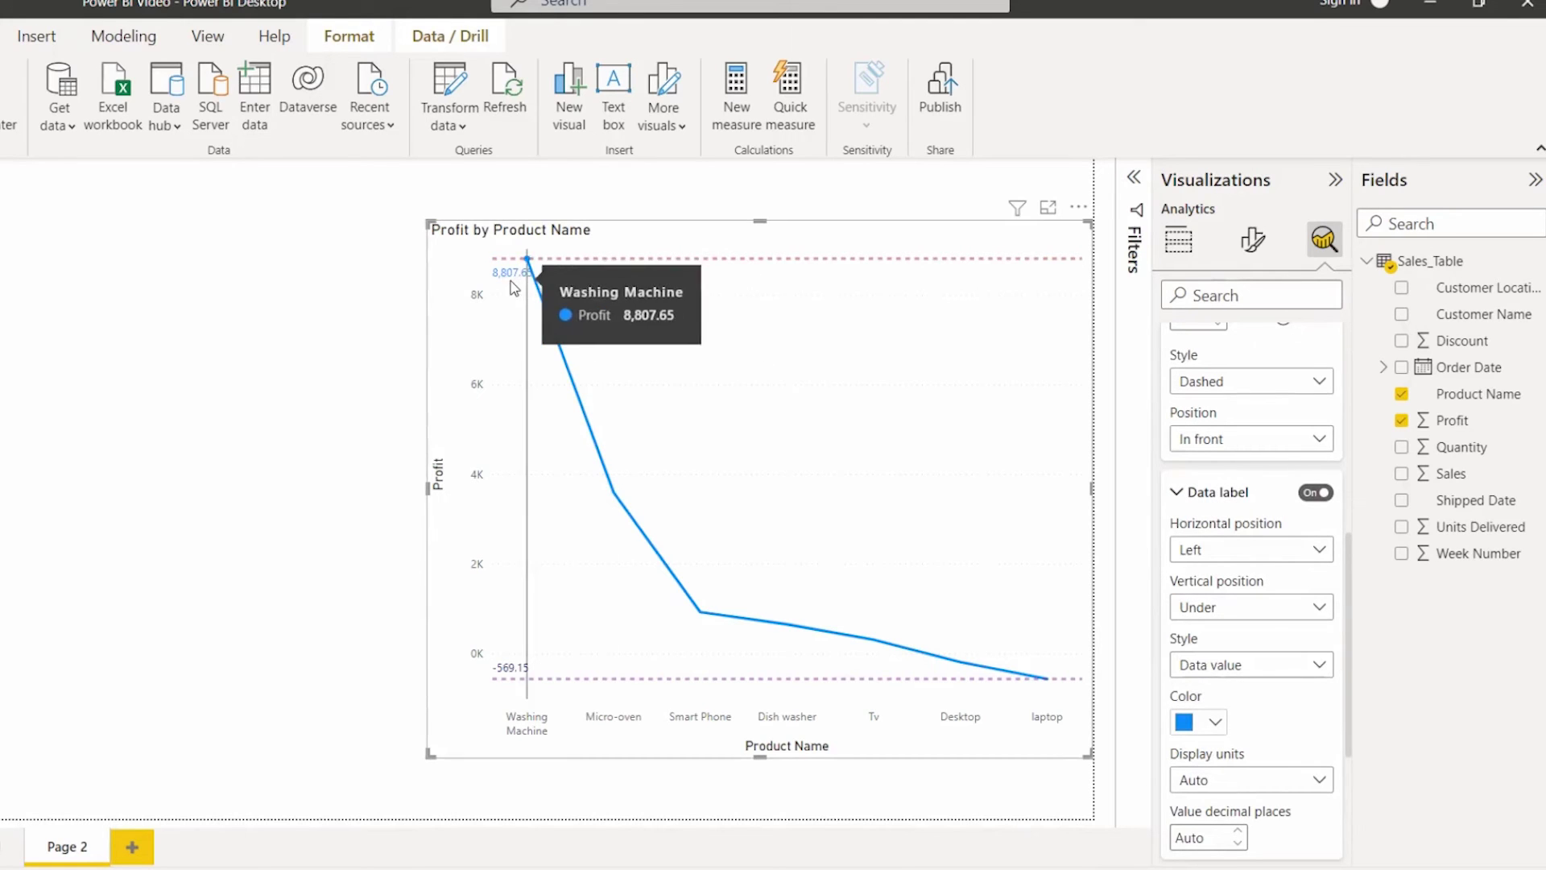
click(1240, 549)
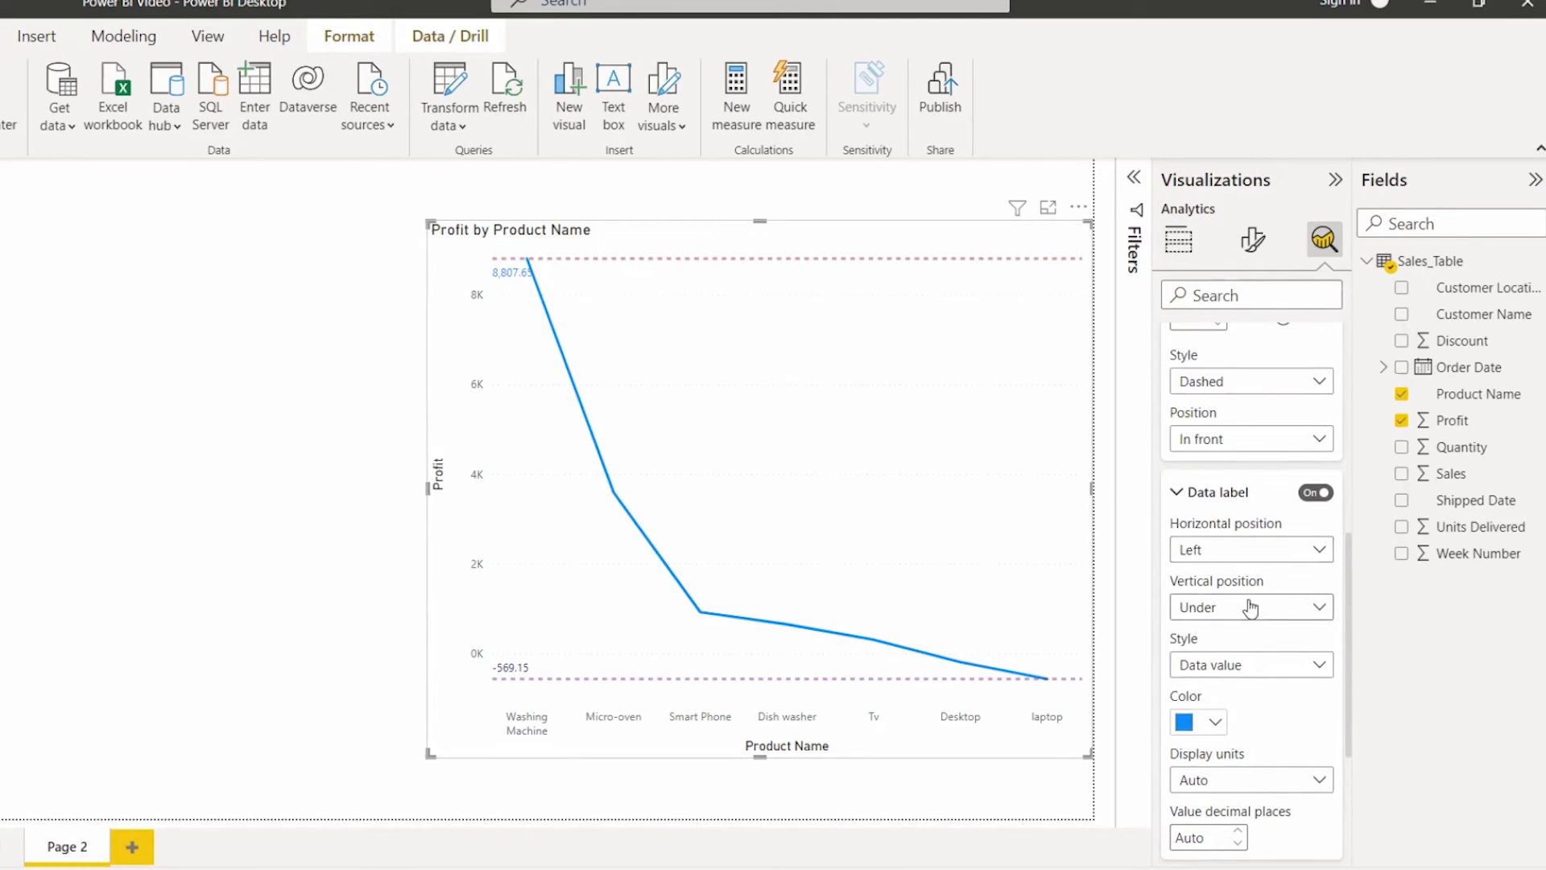
click(1208, 604)
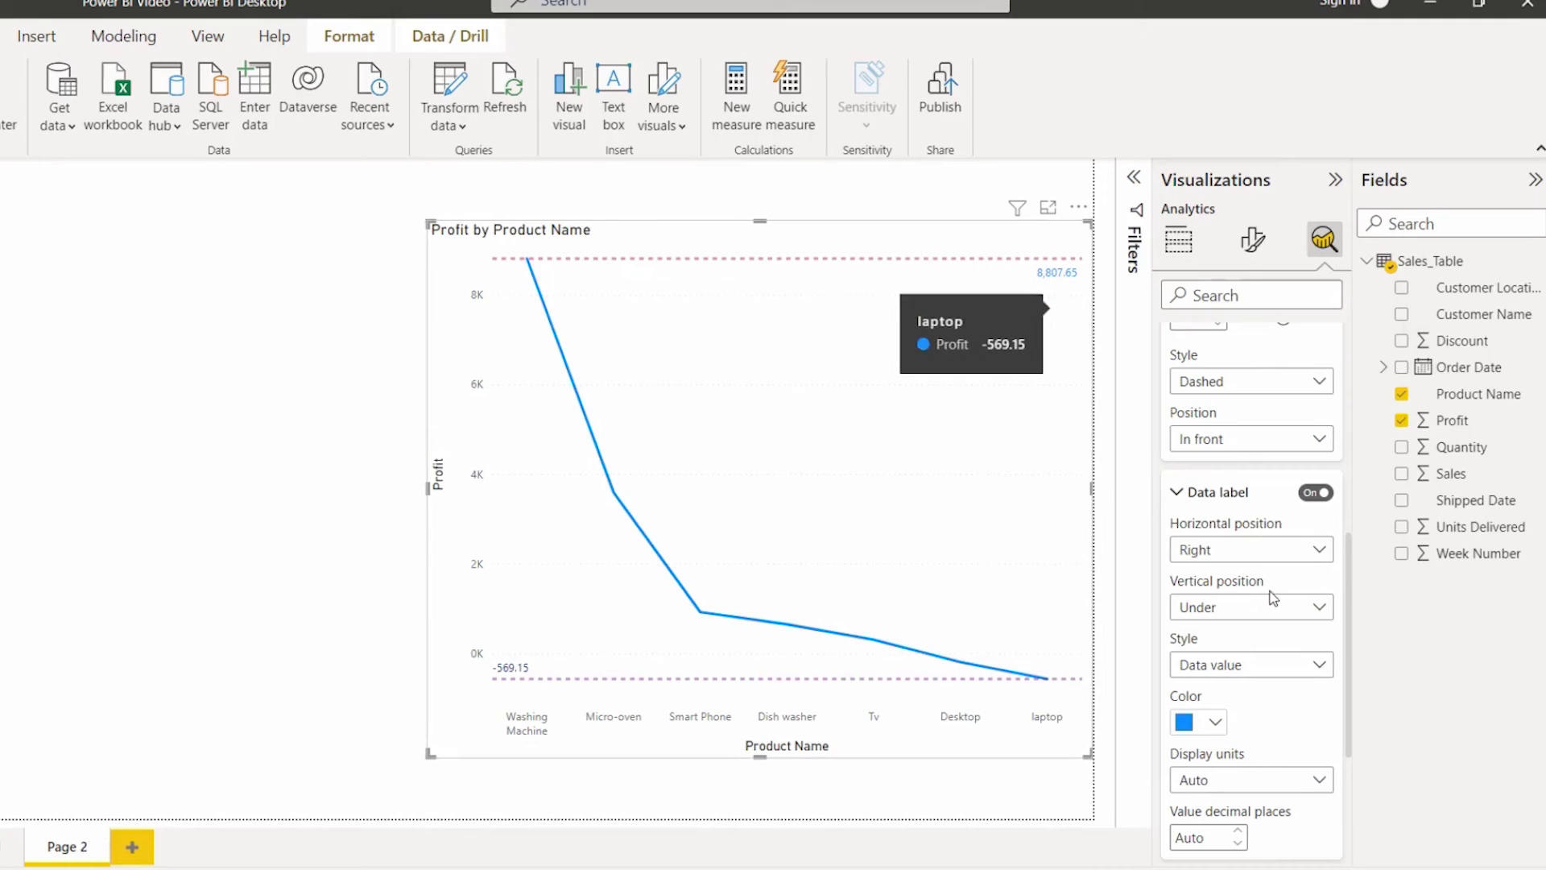
- Set the max line's data label color to dark blue, leaving its display units at Auto
scroll(1229, 622, down, 1)
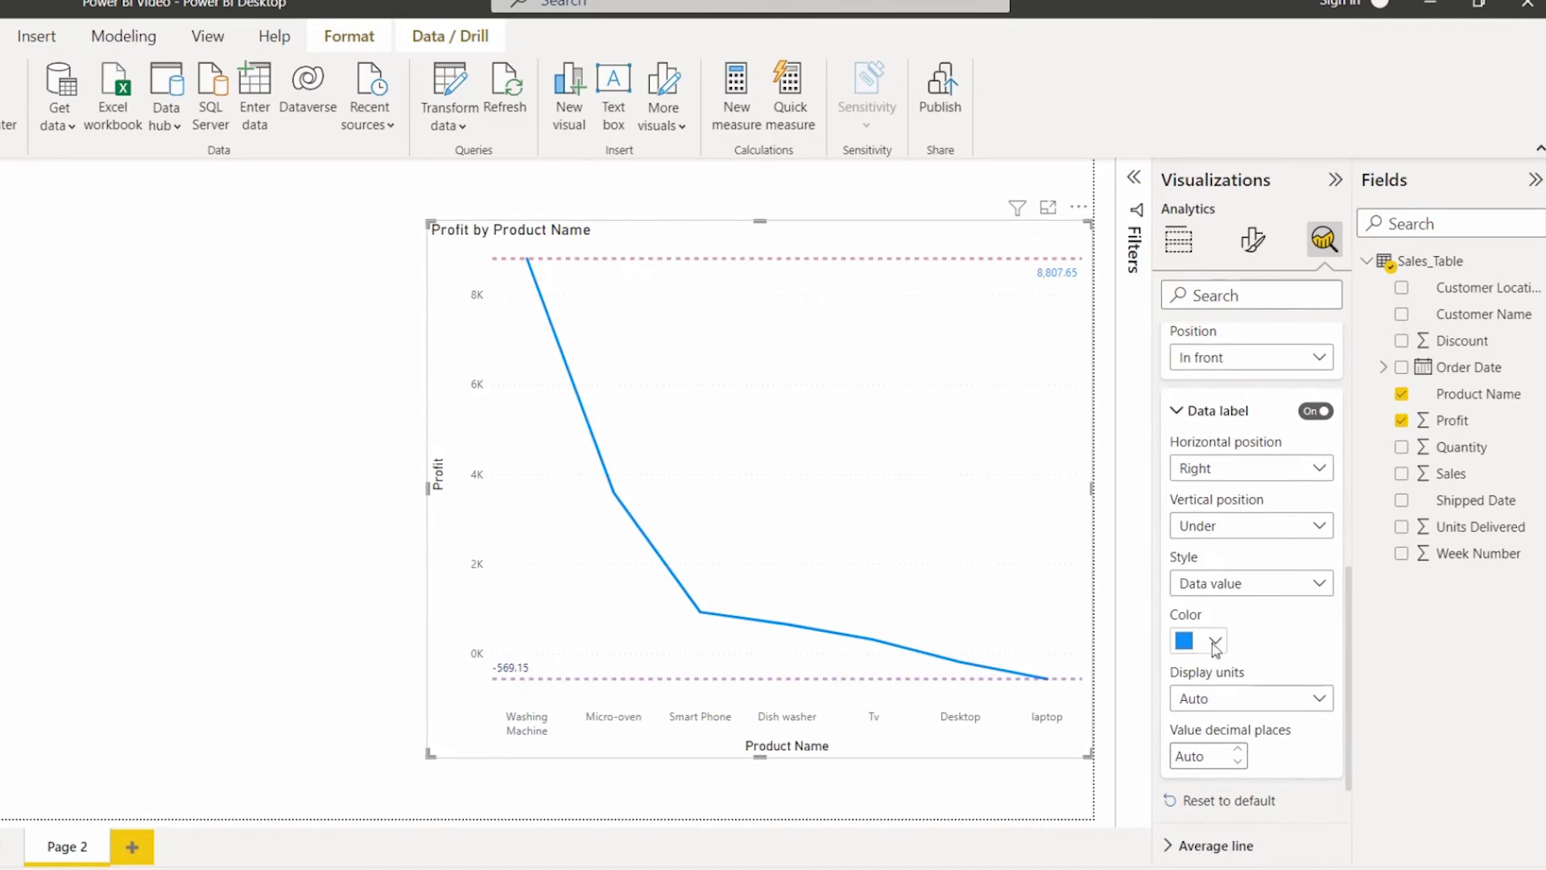
click(1208, 649)
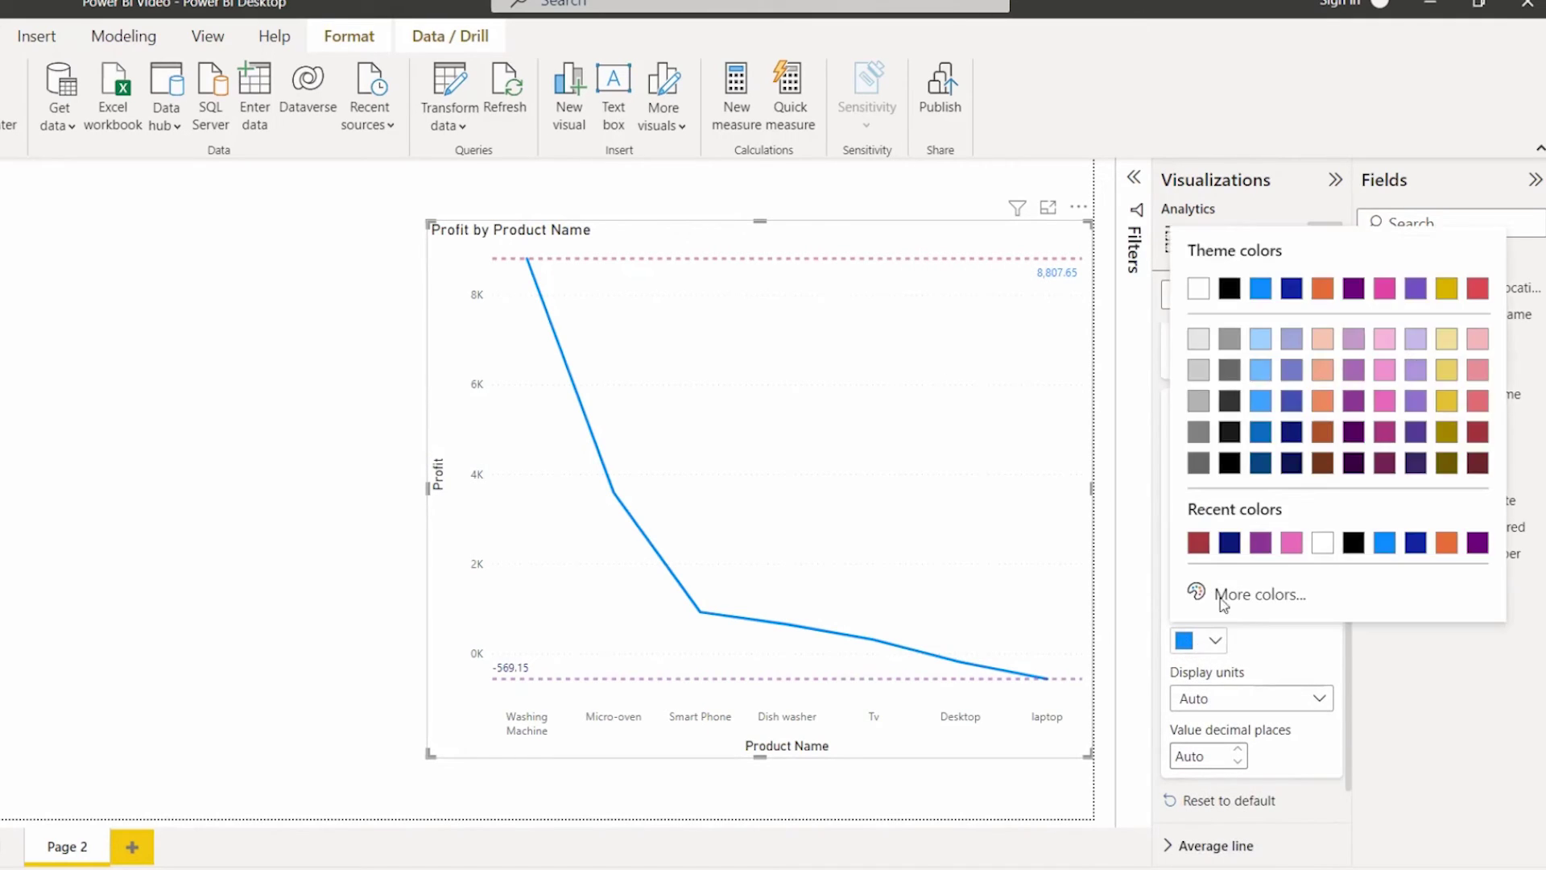
click(1289, 444)
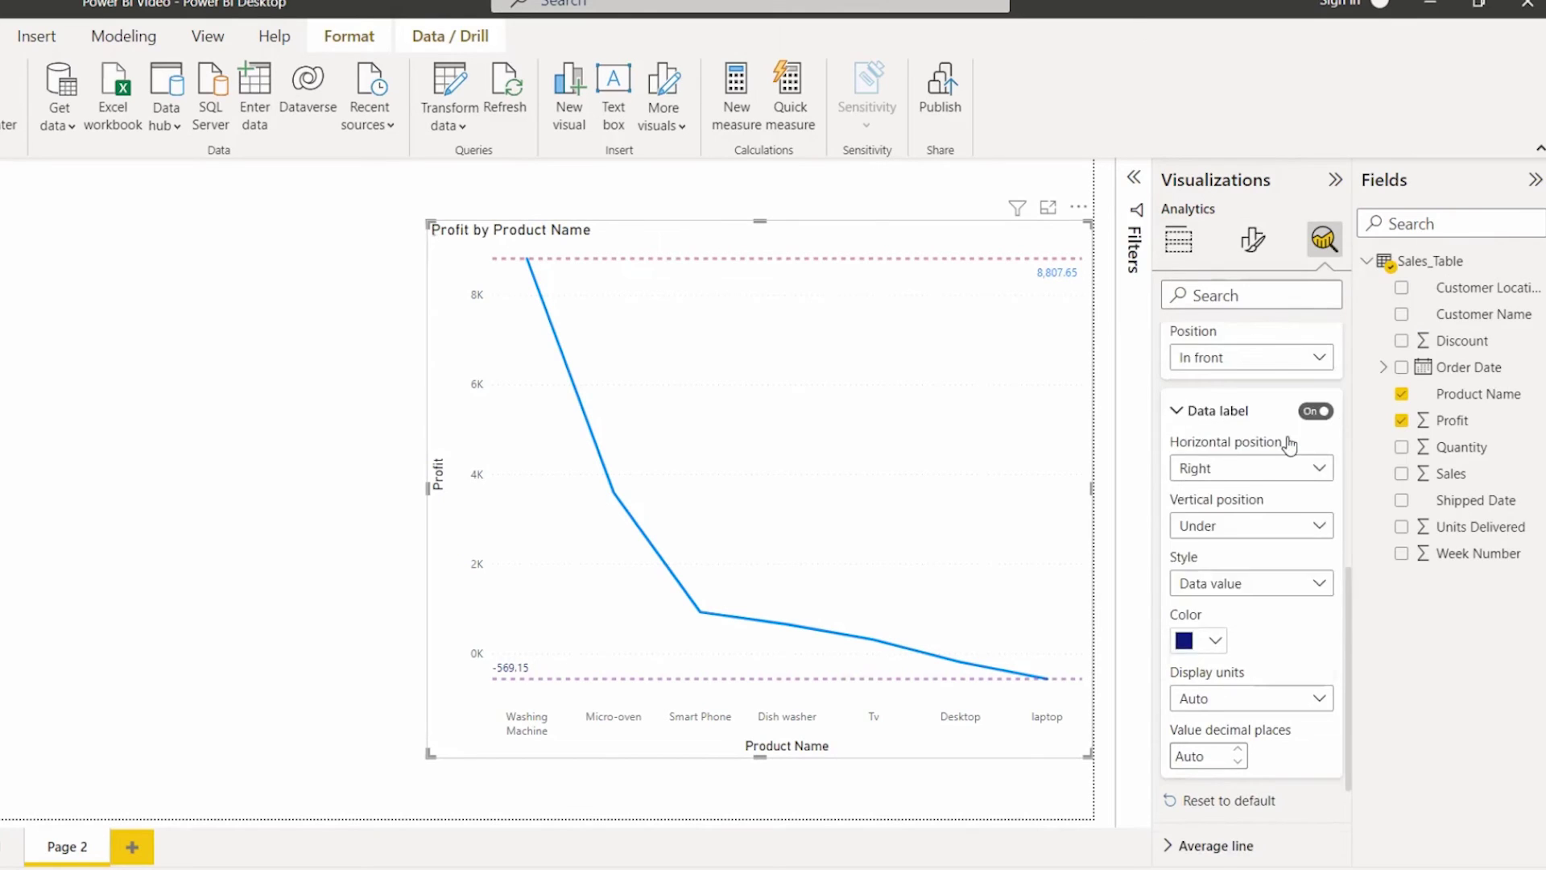
click(1289, 698)
key(Escape)
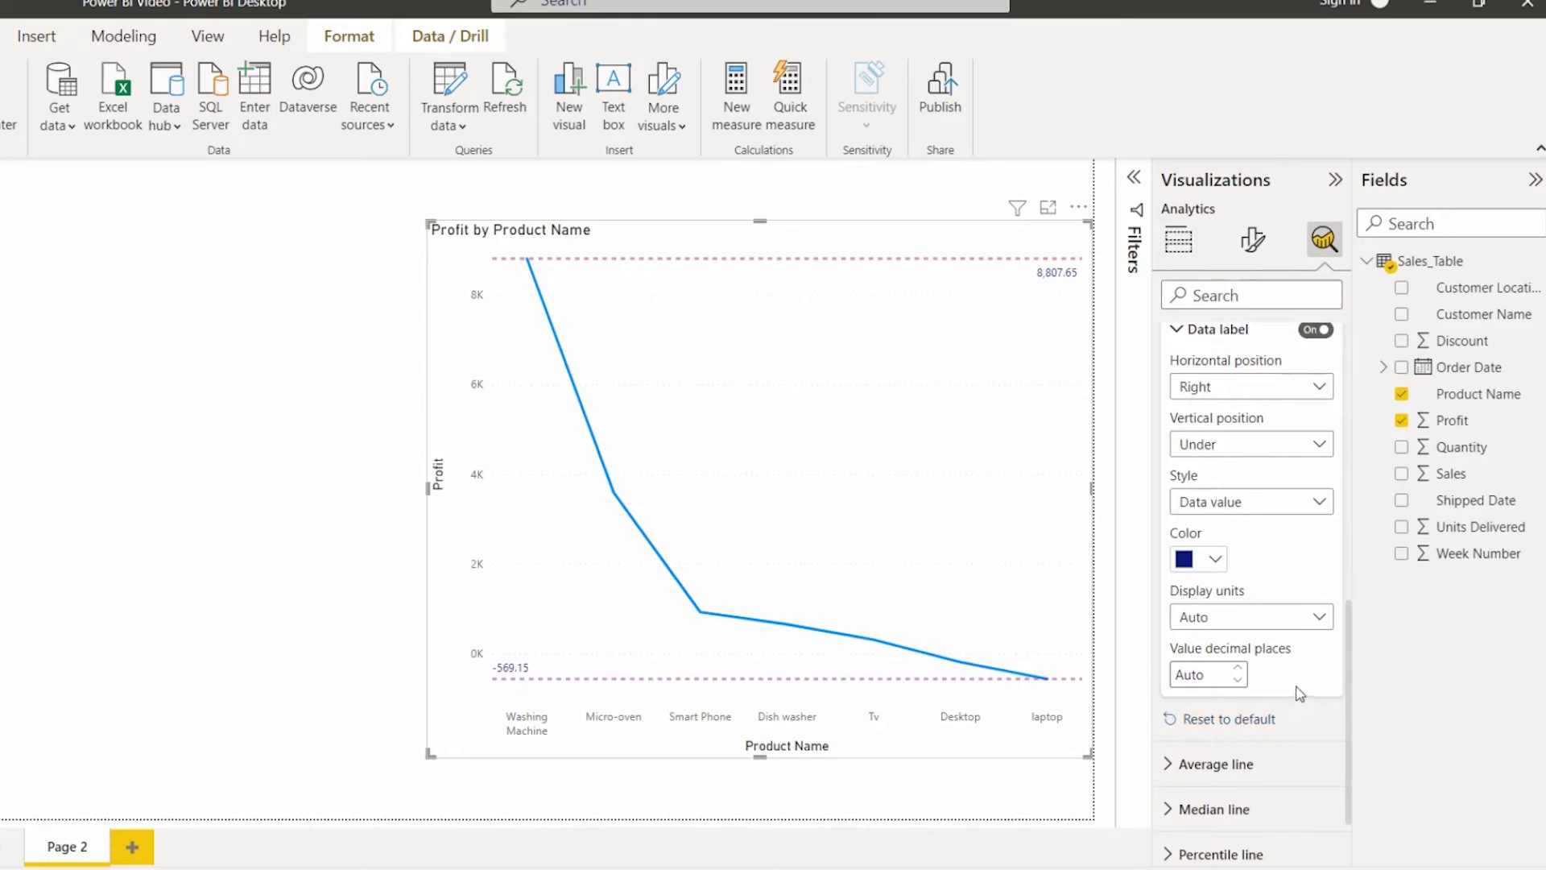
- Add an Average line to the Profit by Product Name line chart
scroll(1297, 691, up, 3)
click(1212, 480)
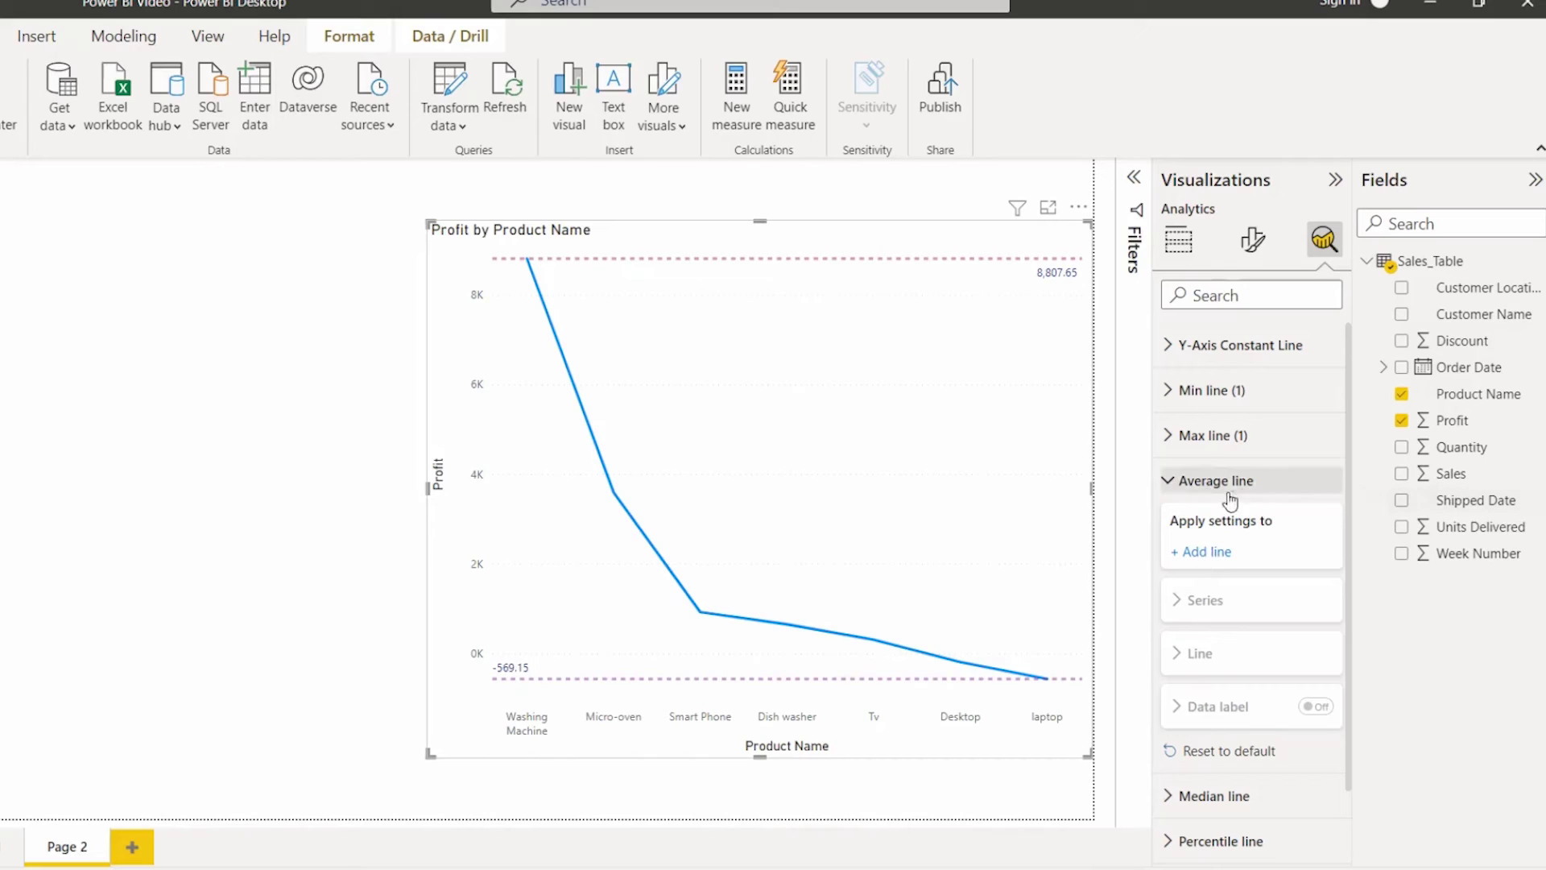
click(1202, 553)
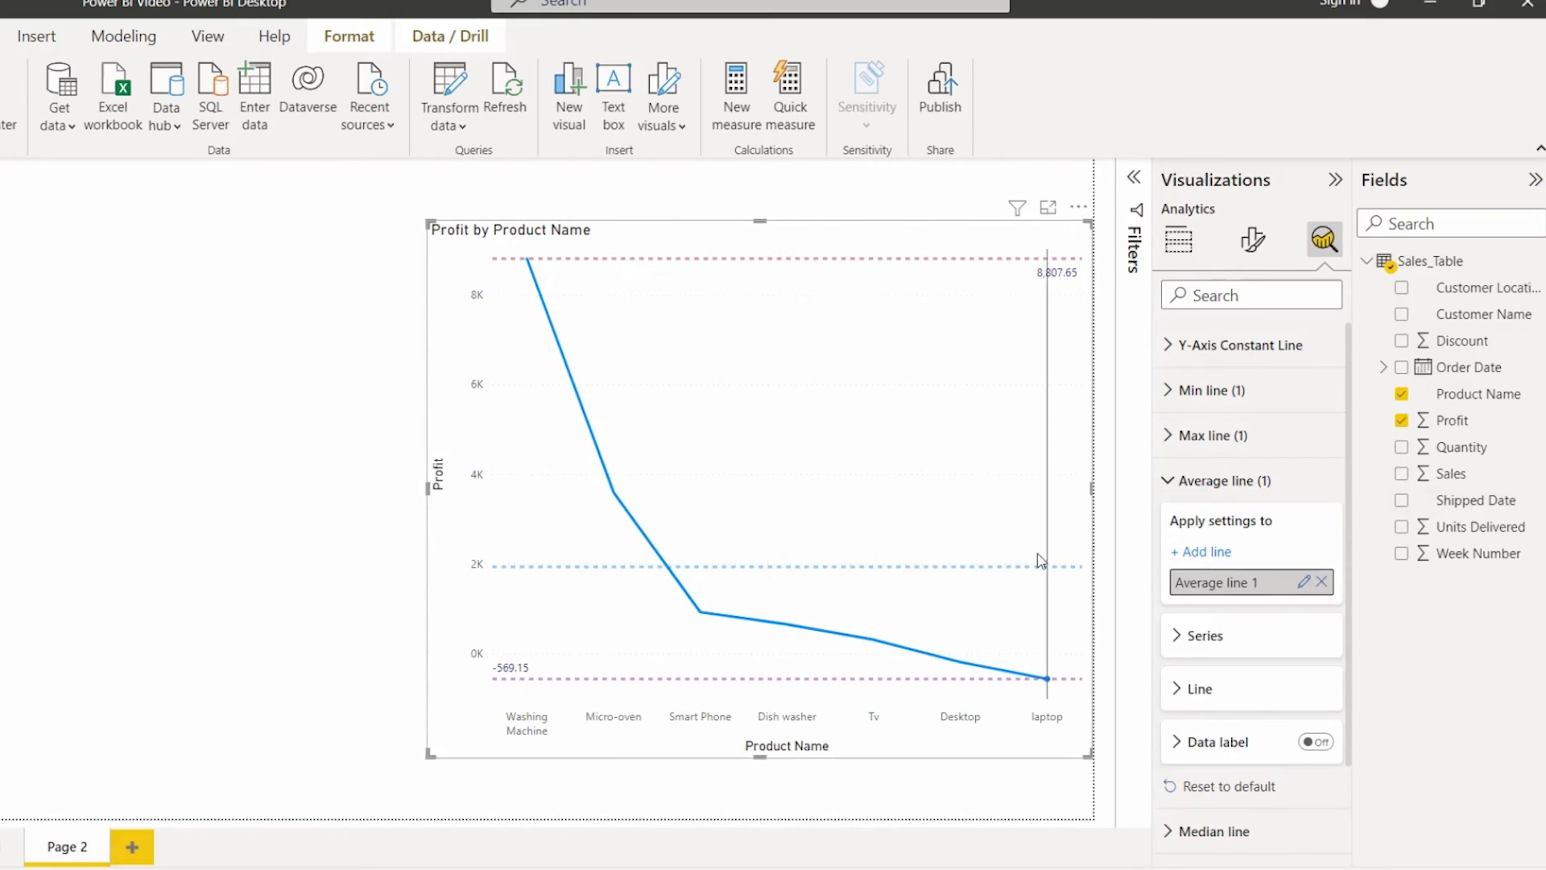
- Check which series the average line applies to and set the line's color to dark purple
scroll(1260, 625, down, 1)
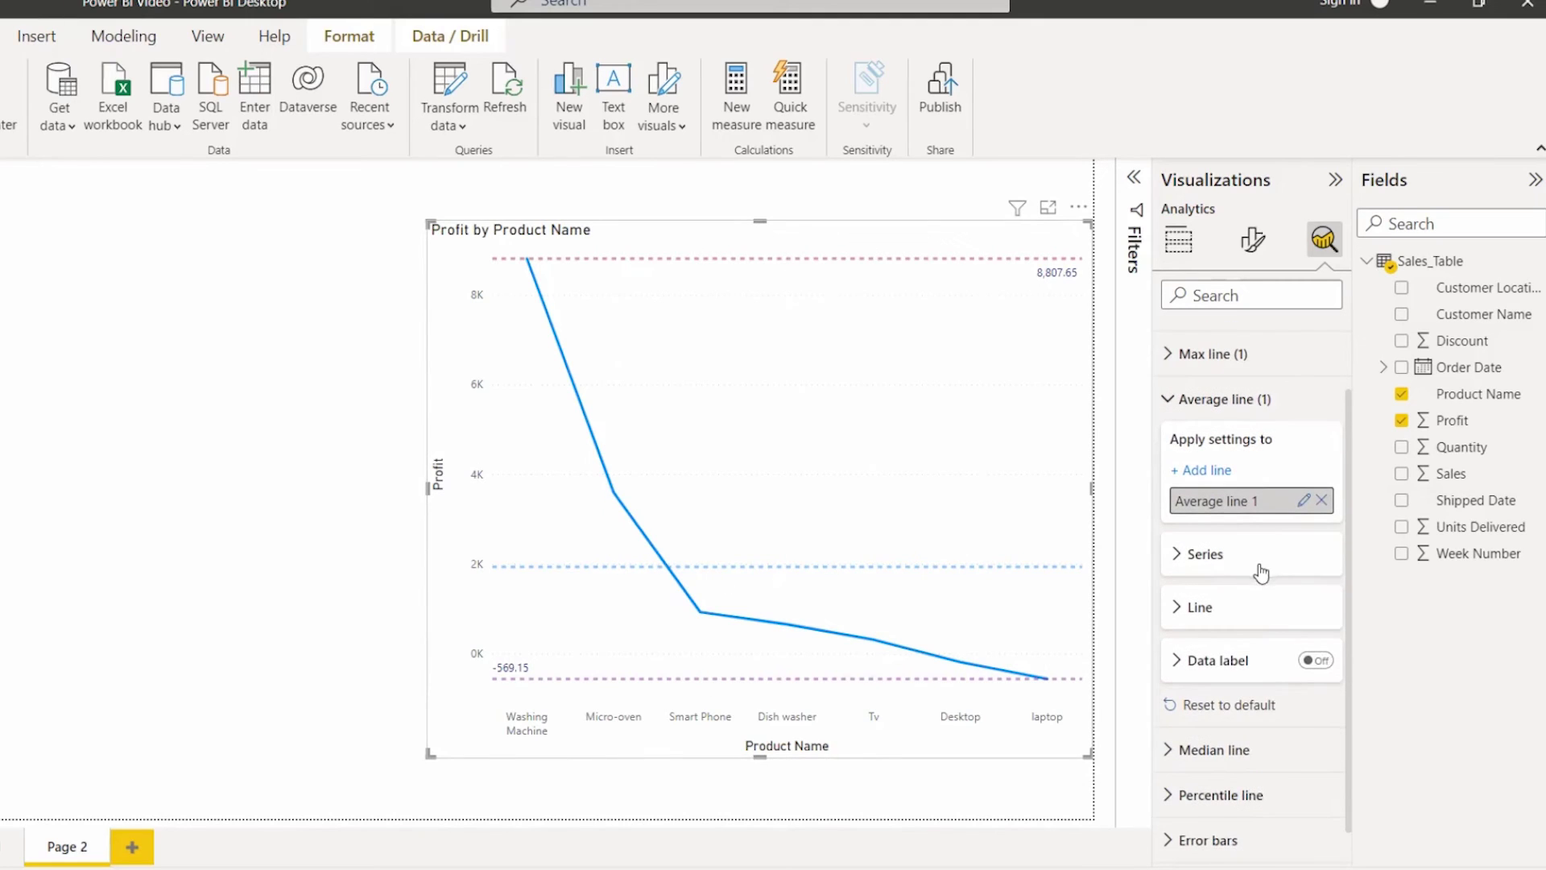
click(1261, 564)
click(1198, 664)
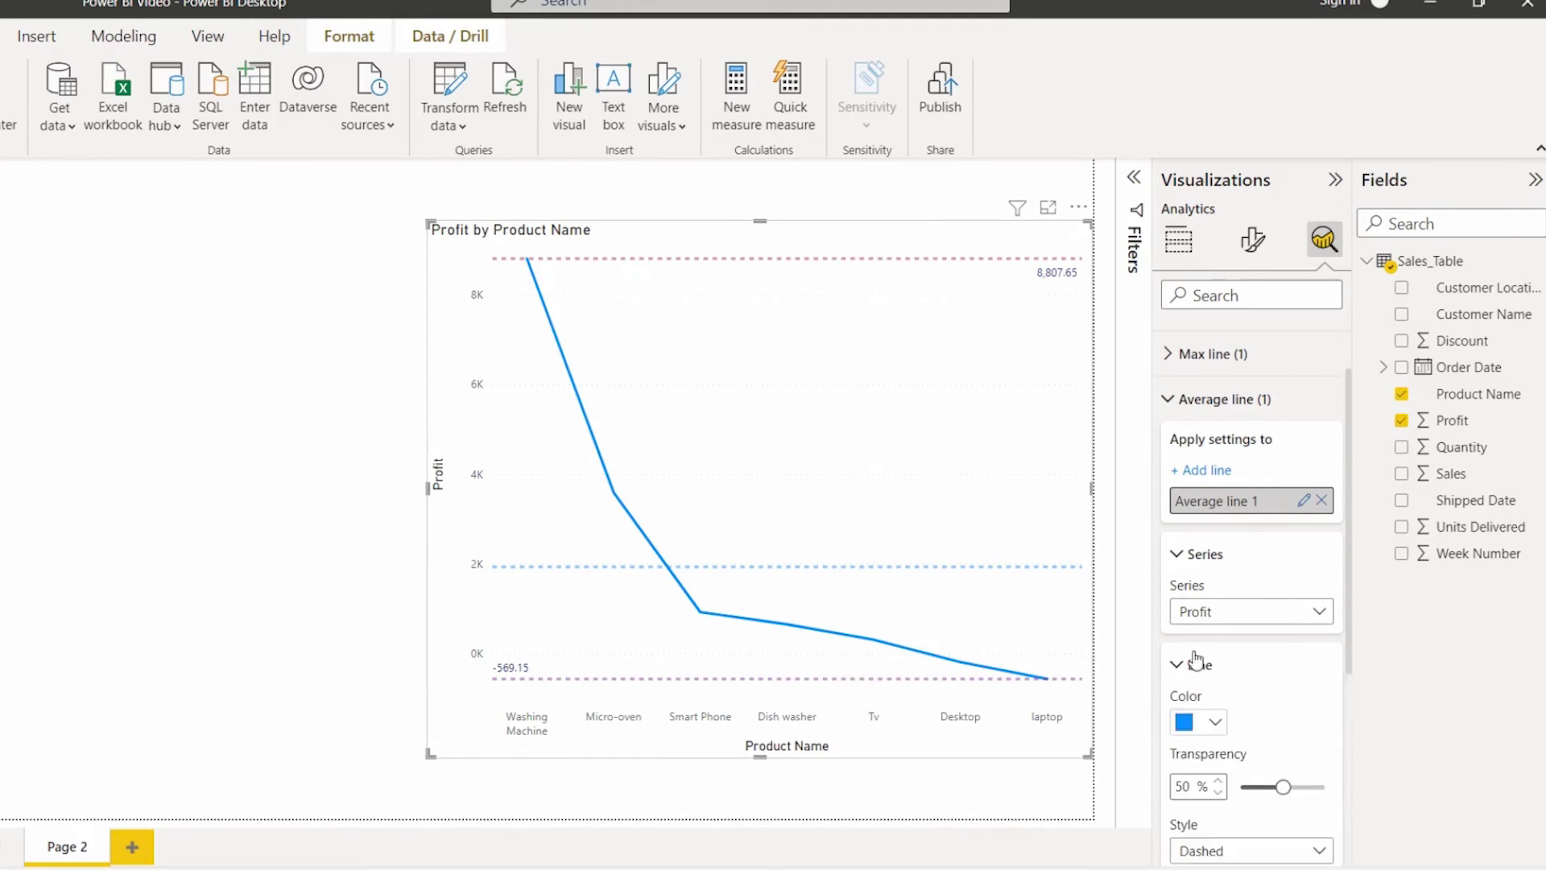
click(1200, 719)
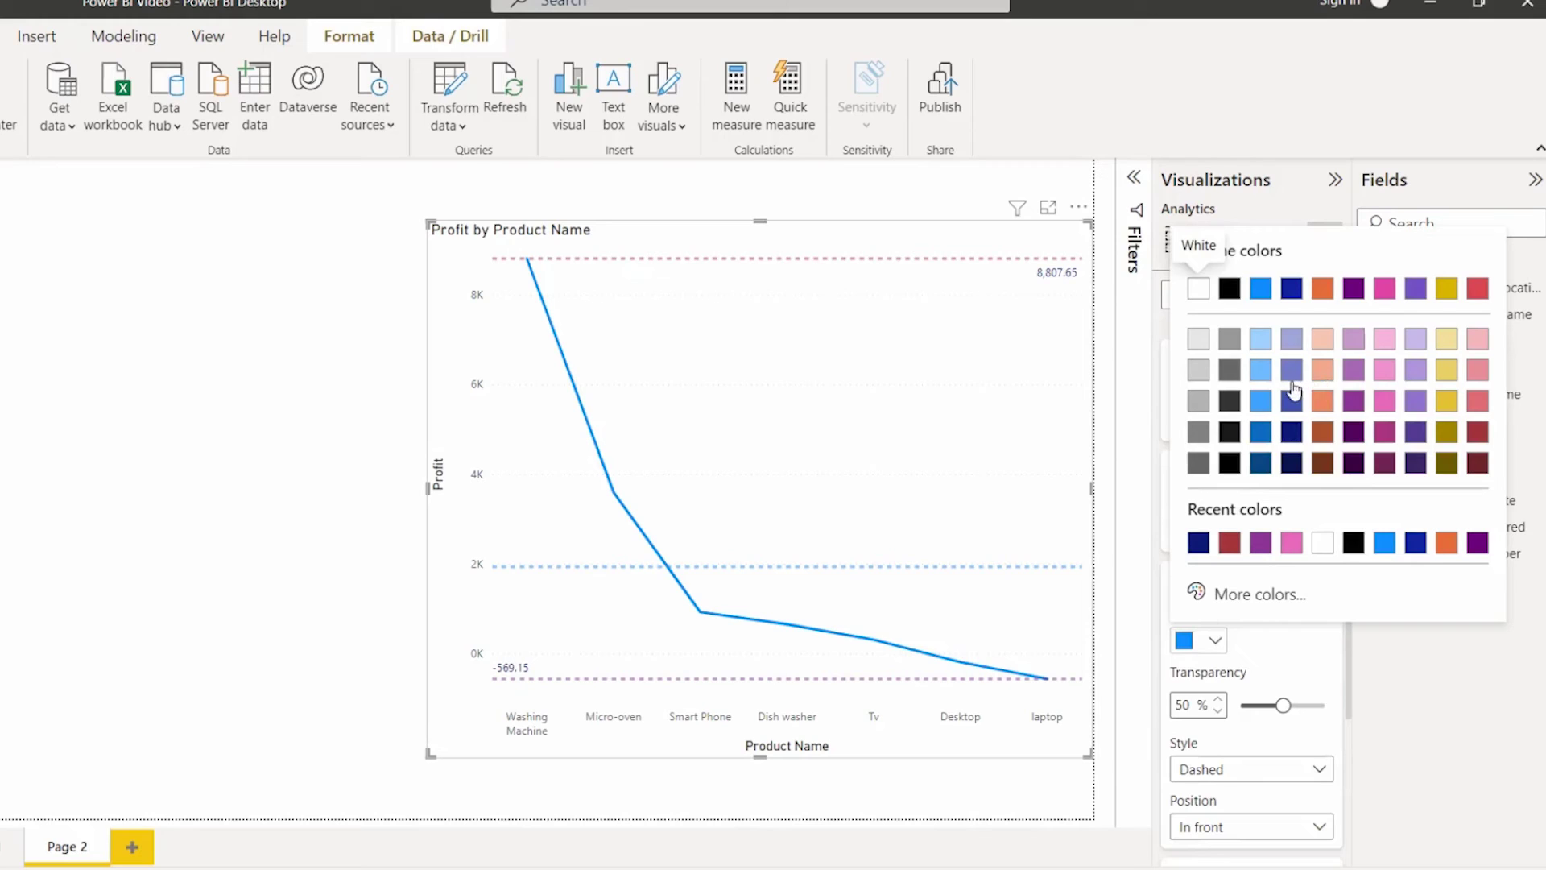
click(1415, 432)
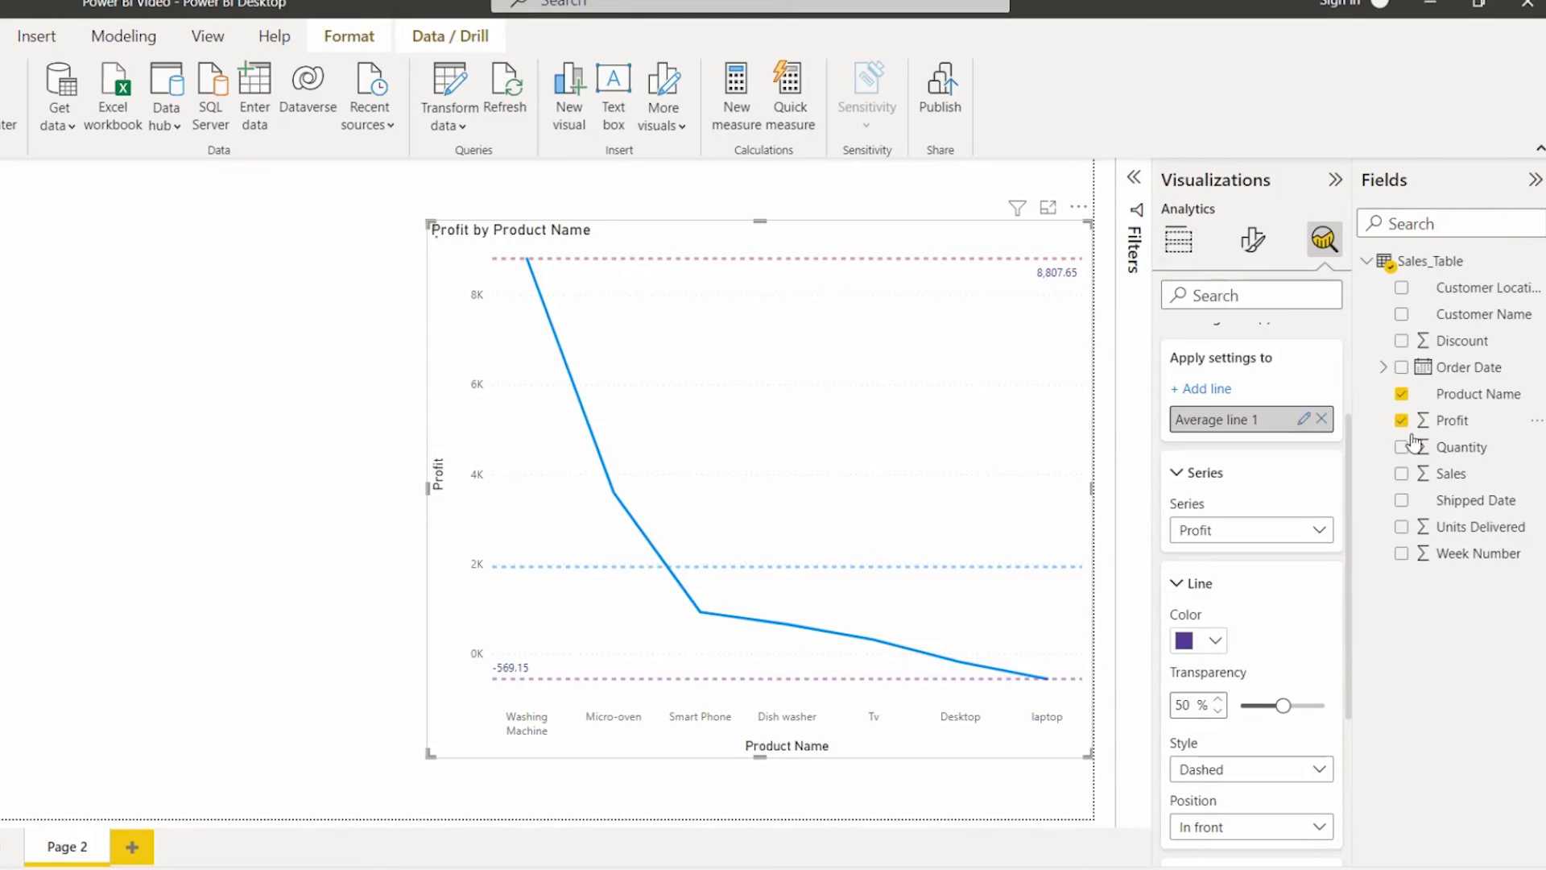
- Turn on the average line's data label and set its horizontal position to Right
scroll(1224, 612, down, 2)
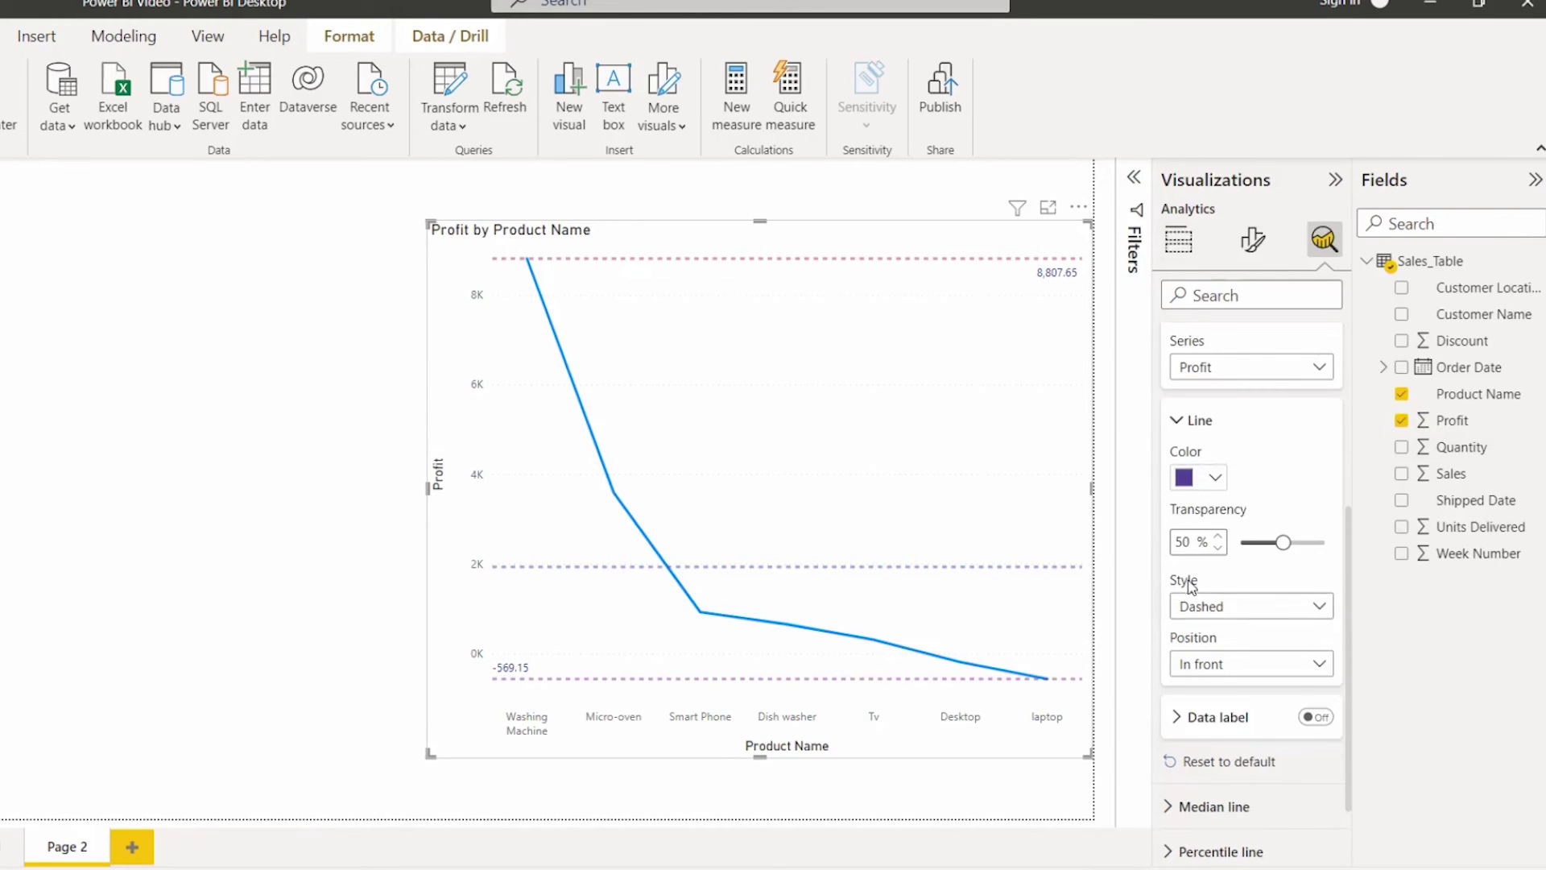
scroll(1208, 684, down, 1)
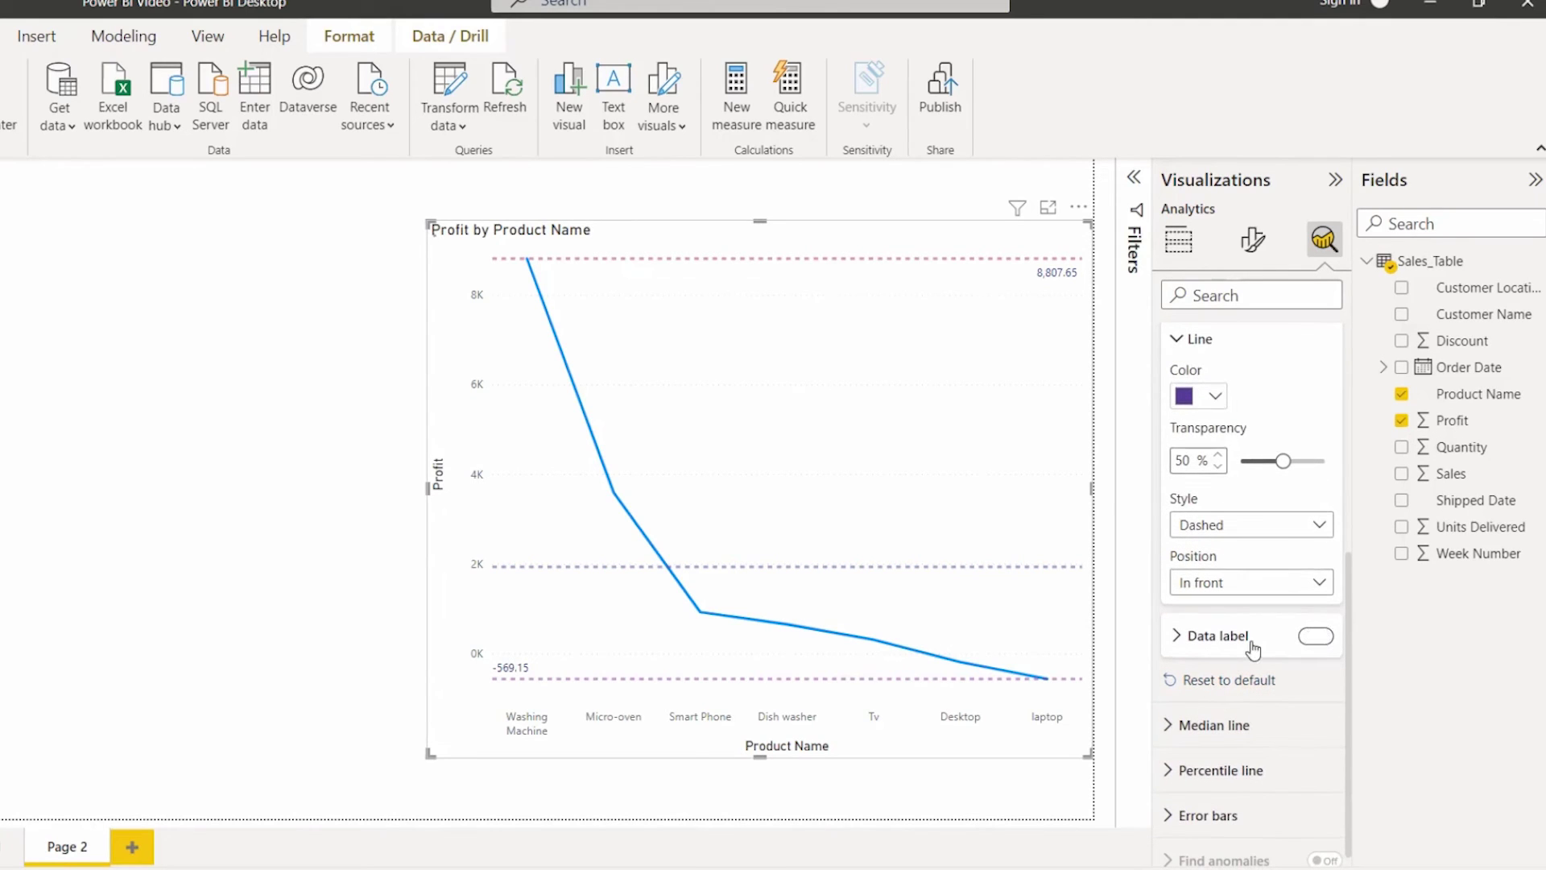
click(1316, 635)
click(1218, 636)
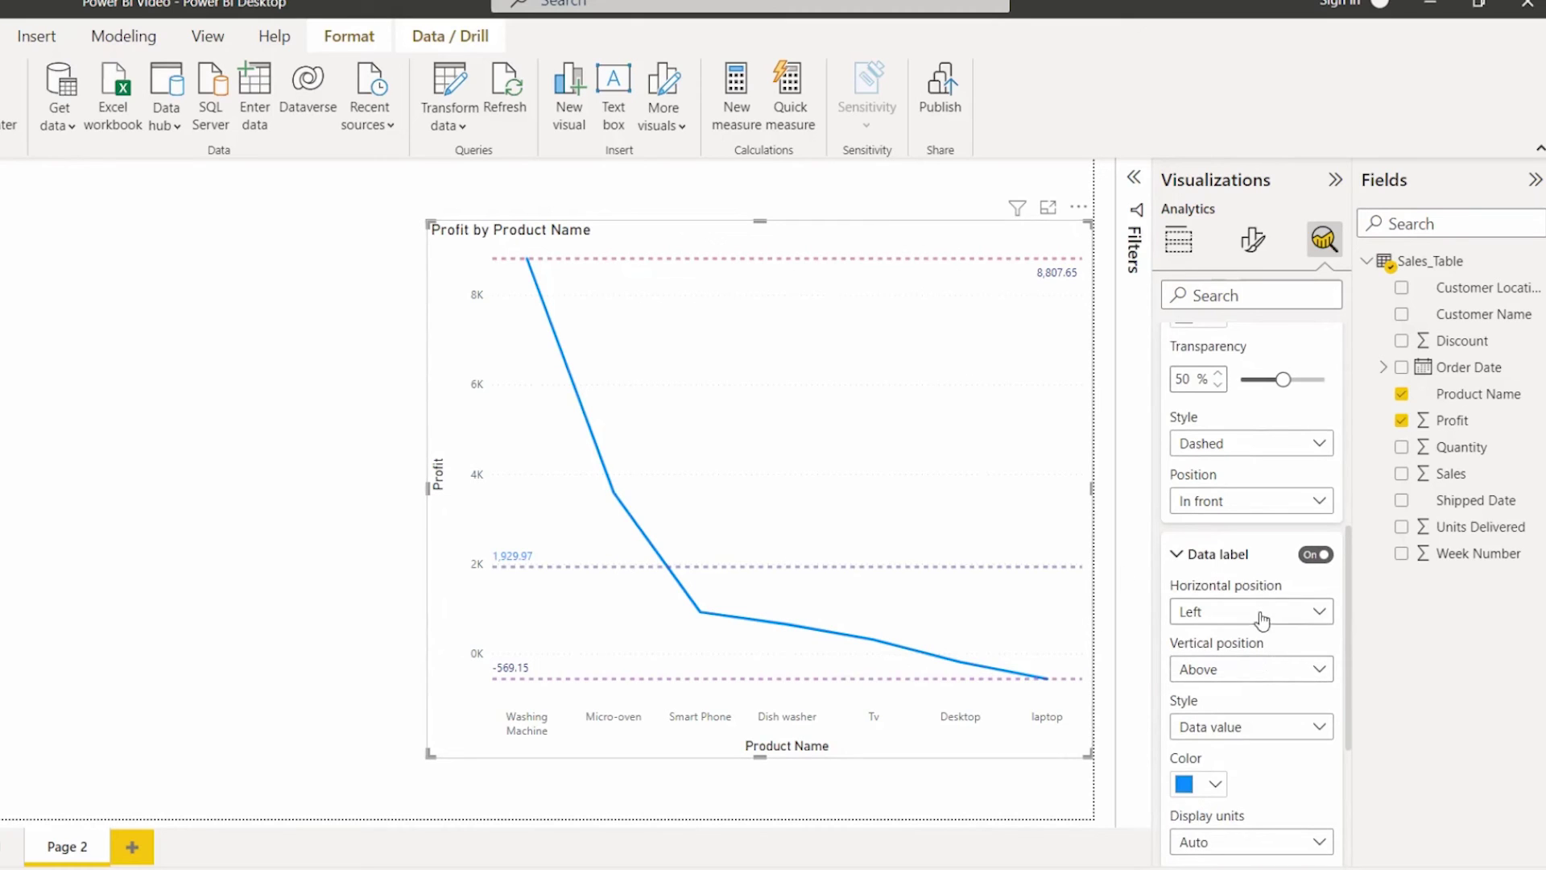
scroll(1246, 654, down, 1)
scroll(1246, 654, down, 1)
- Set the average line's data label color to dark blue and collapse the average line settings
click(1200, 621)
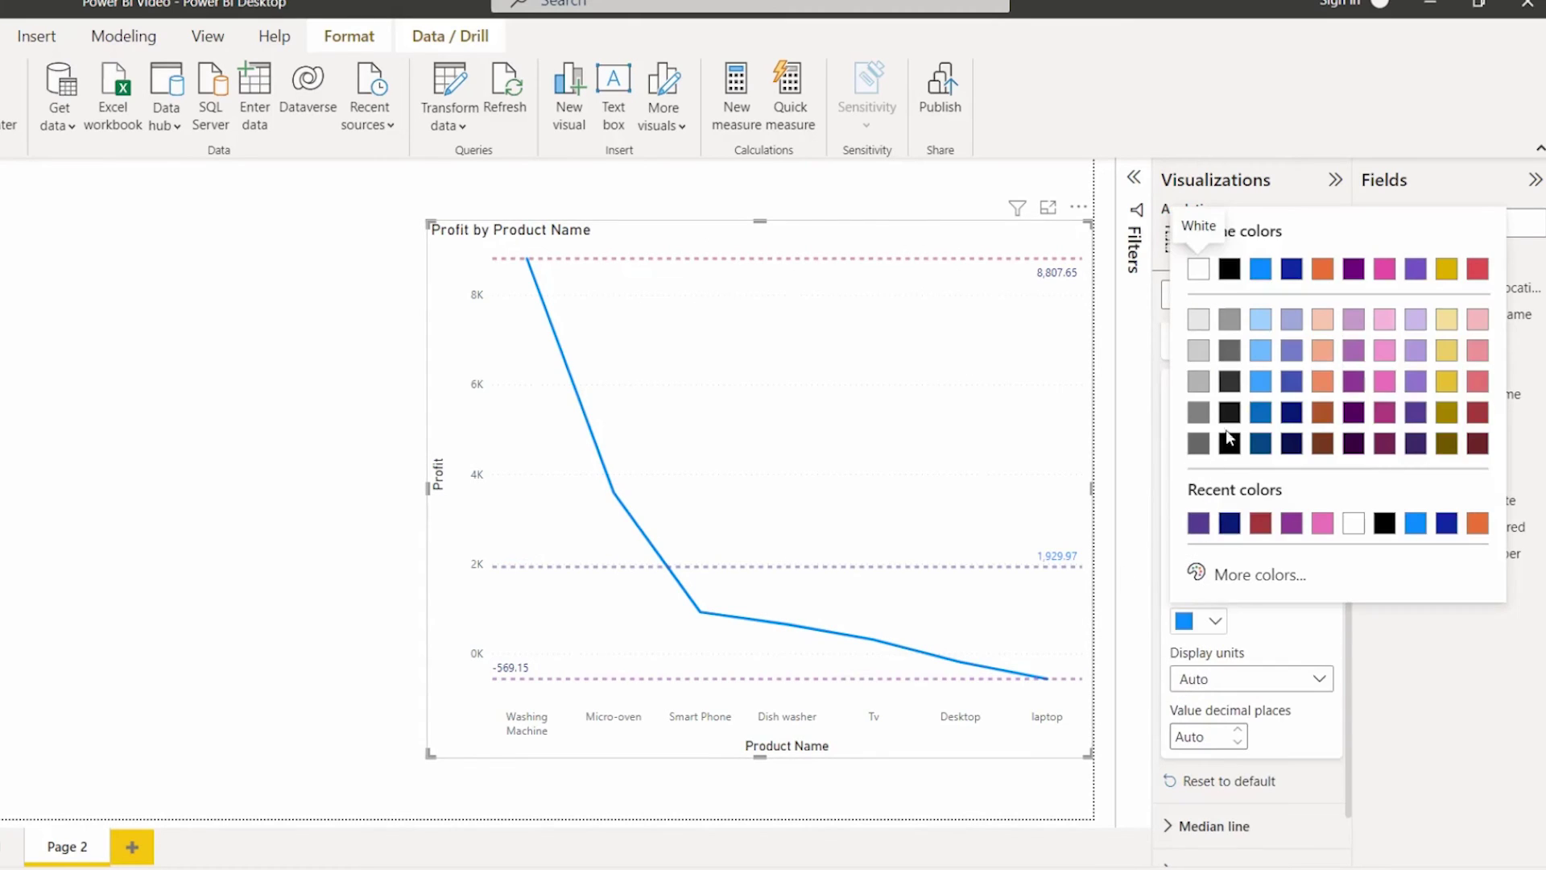
click(1293, 409)
scroll(1278, 619, down, 1)
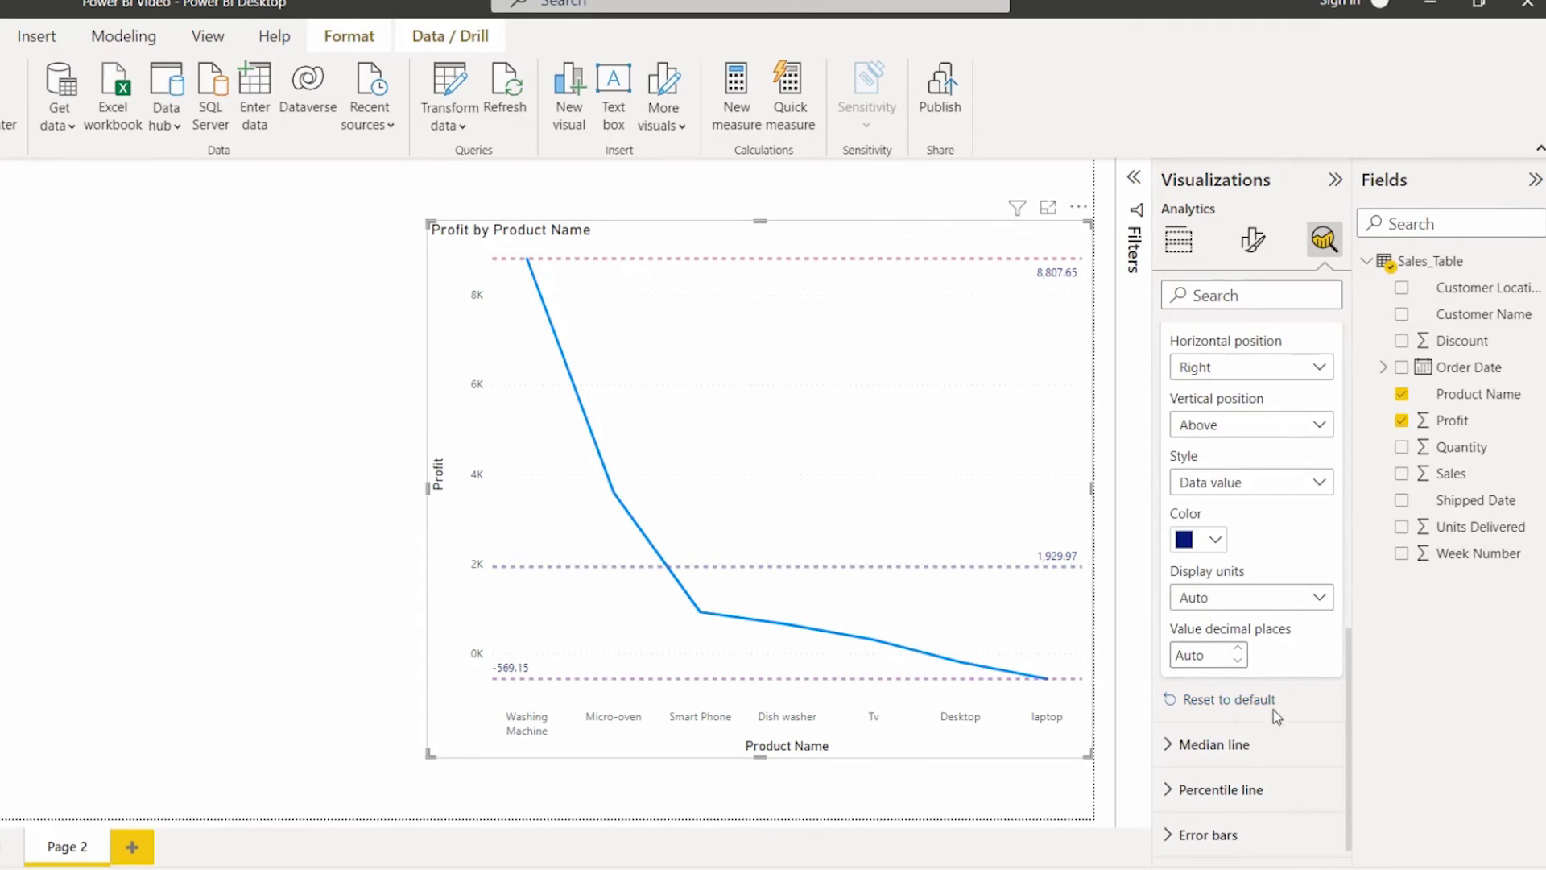
scroll(1283, 523, up, 9)
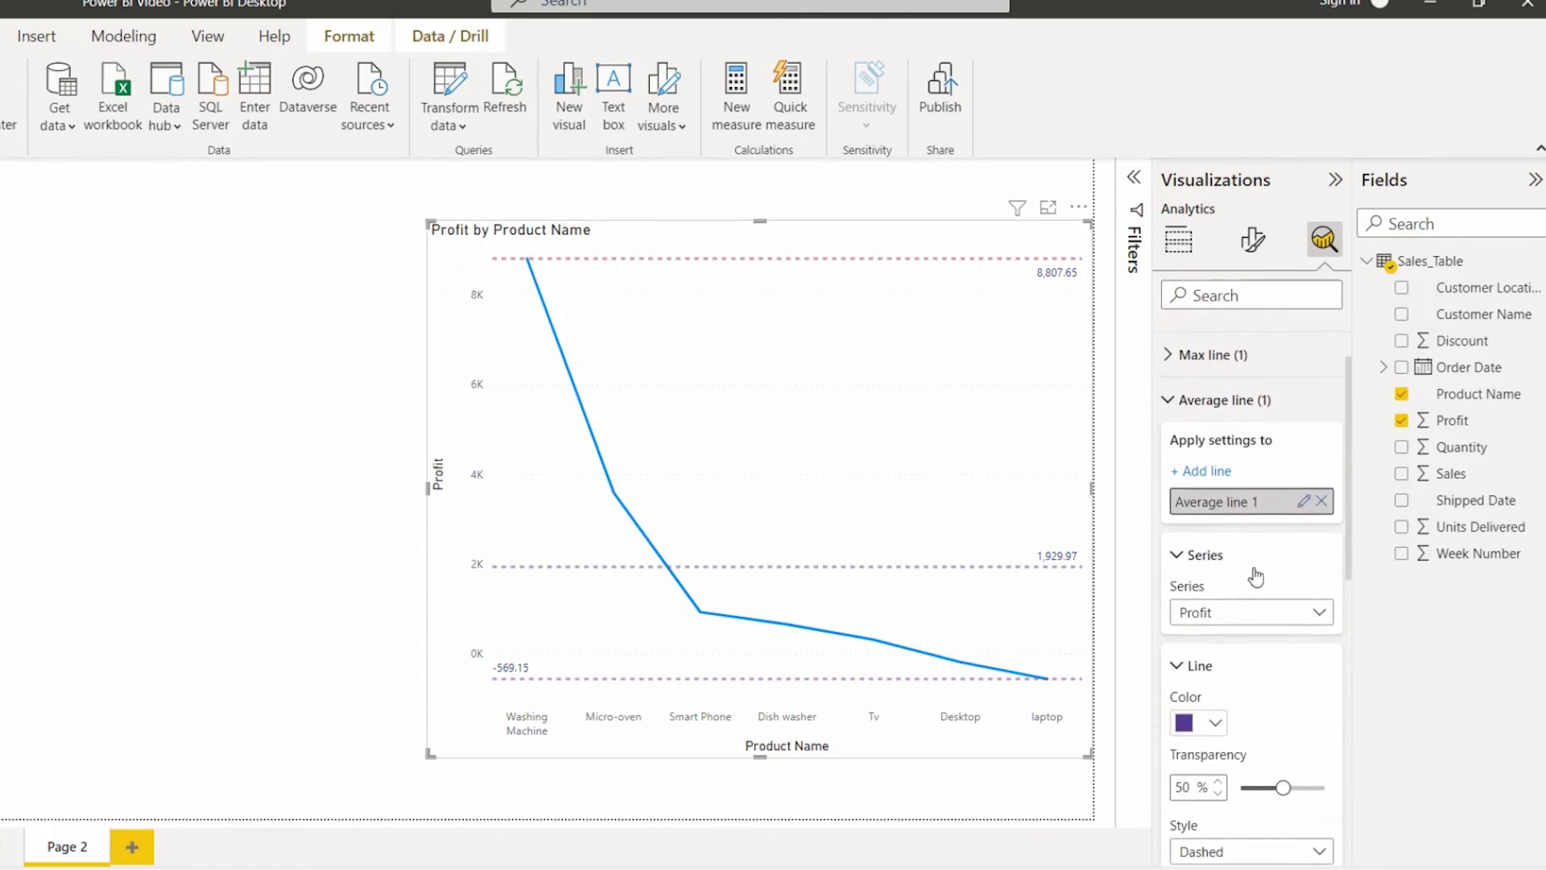
scroll(1220, 656, up, 1)
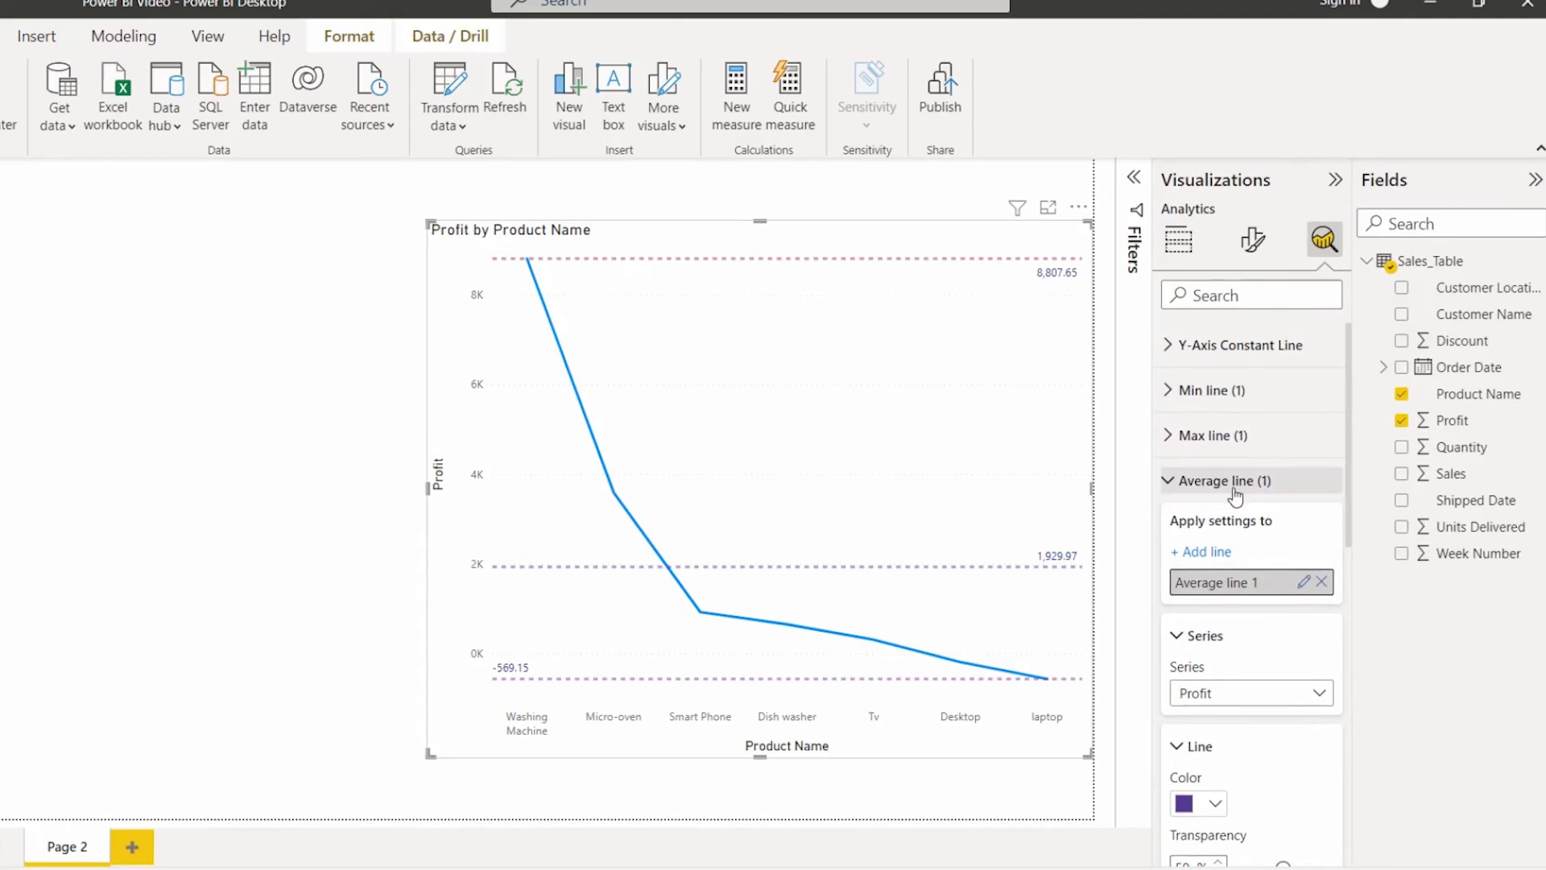
click(1234, 488)
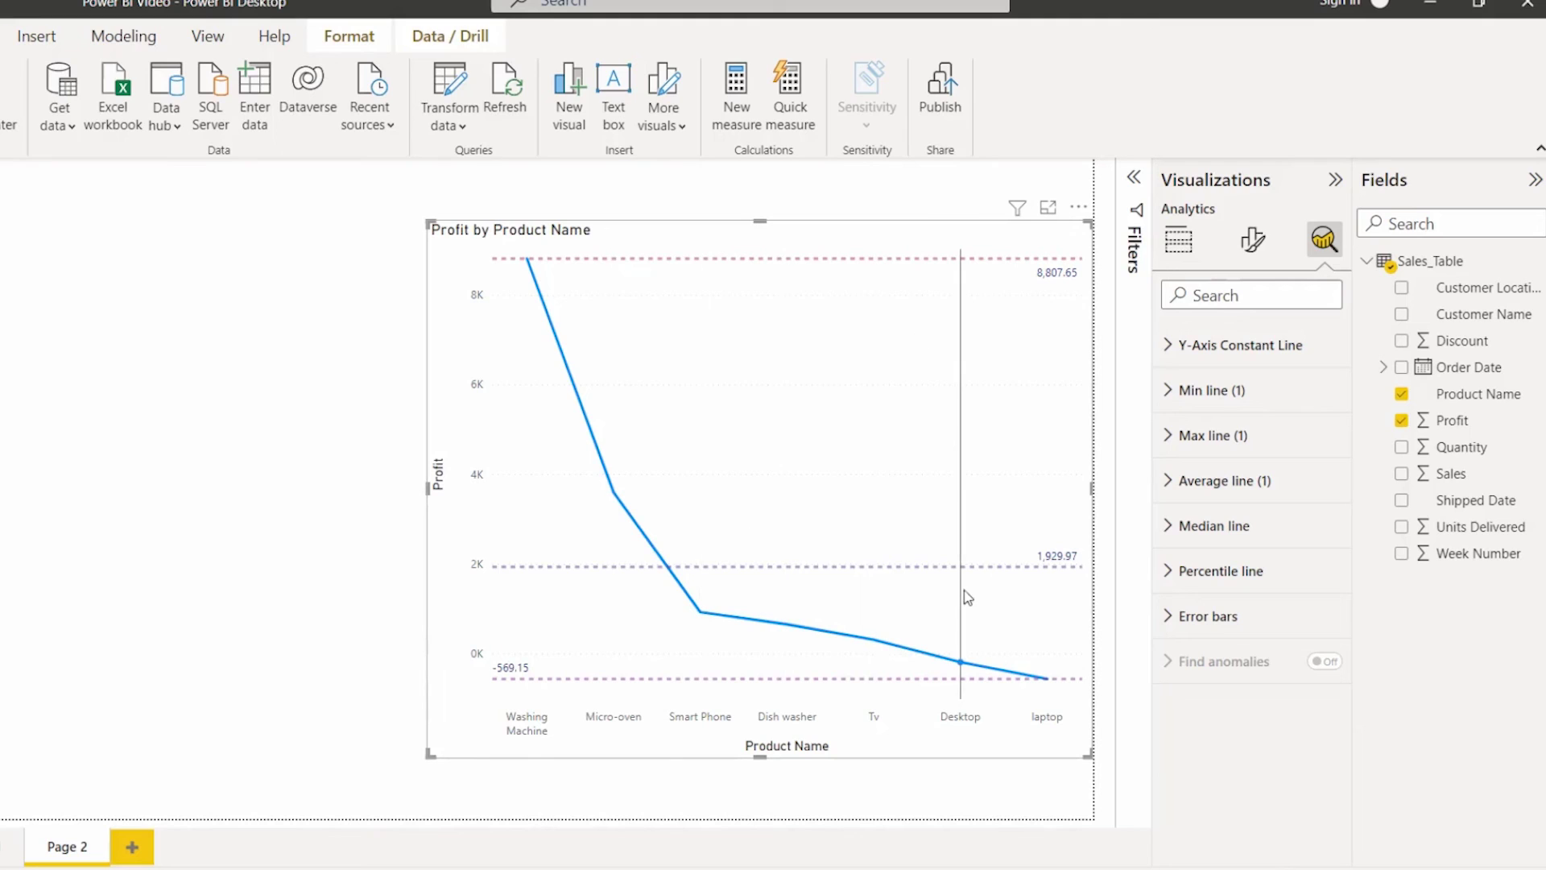
- Return to the visual's build settings and review the Sales by Year and Month chart and the Profit by Product Name chart on Page 2
click(1178, 240)
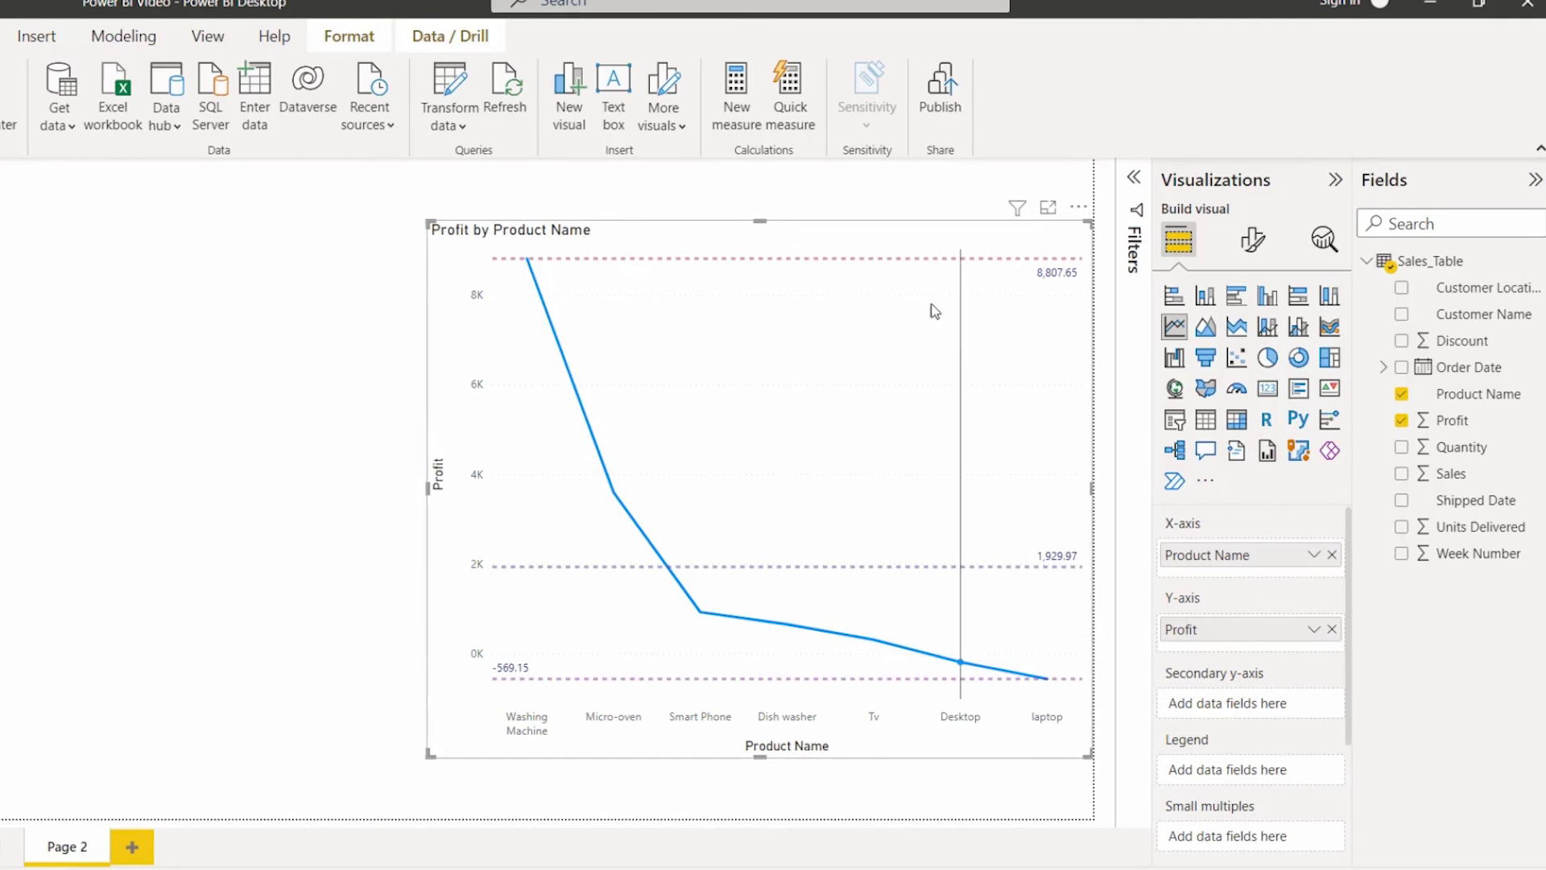
key(Delete)
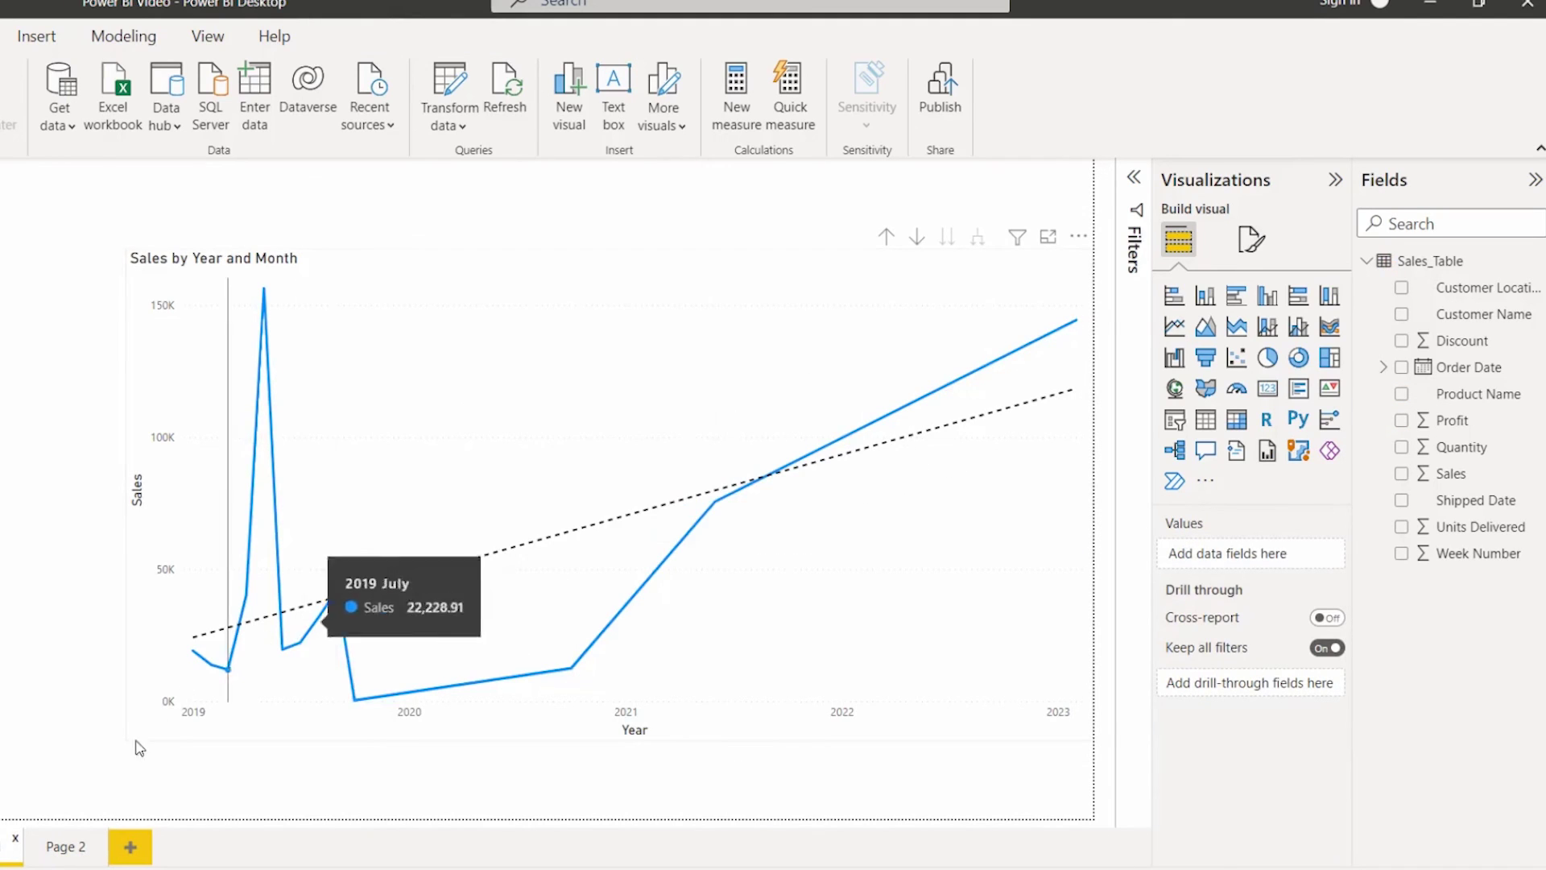
key(ctrl+z)
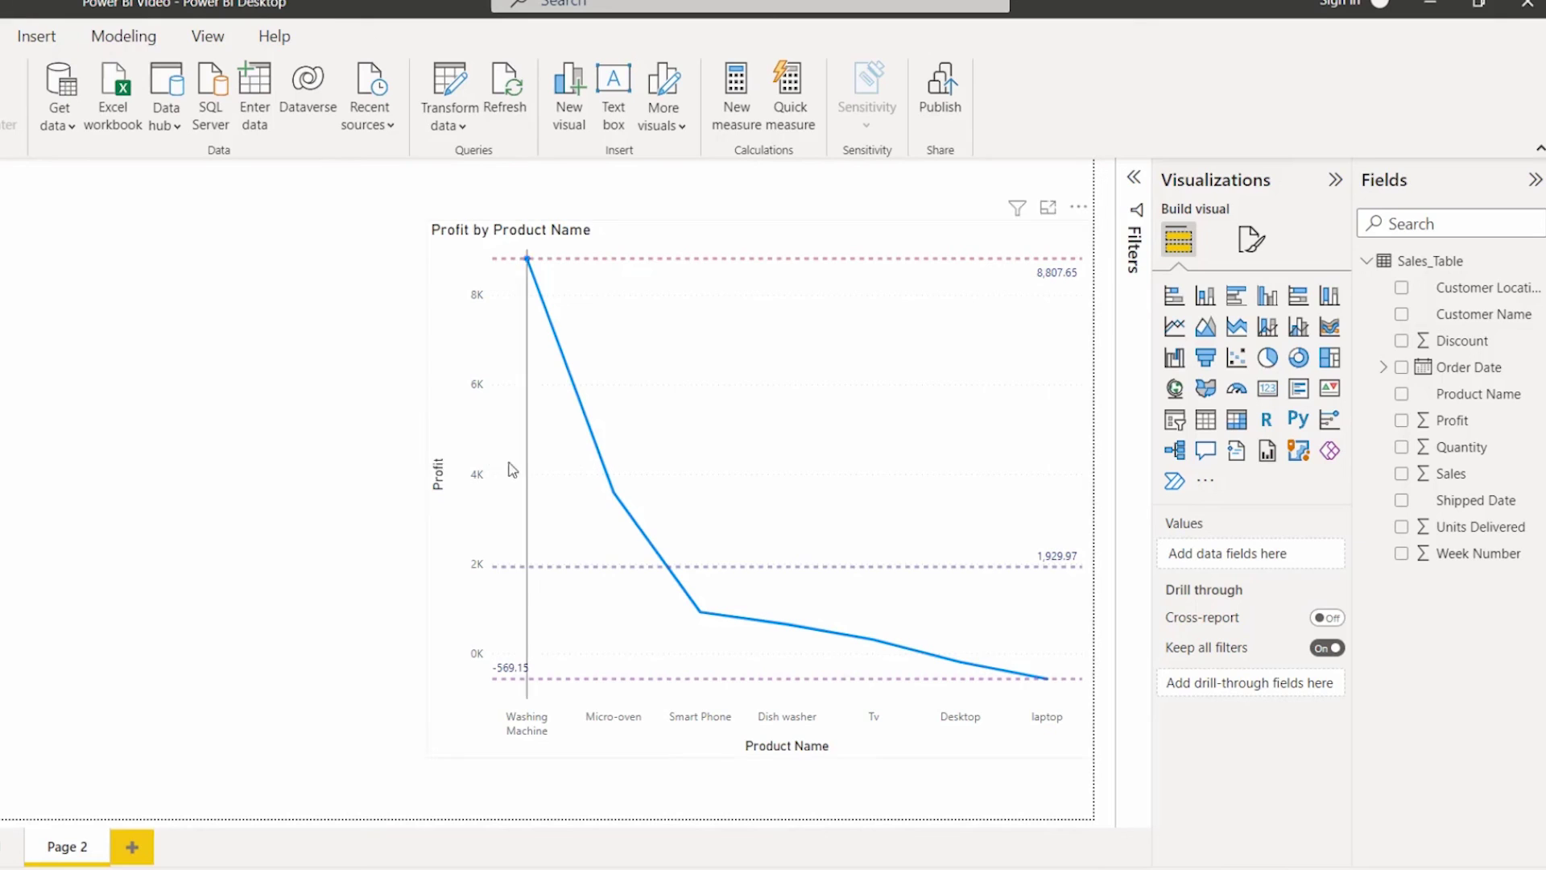
mouse_move(815, 392)
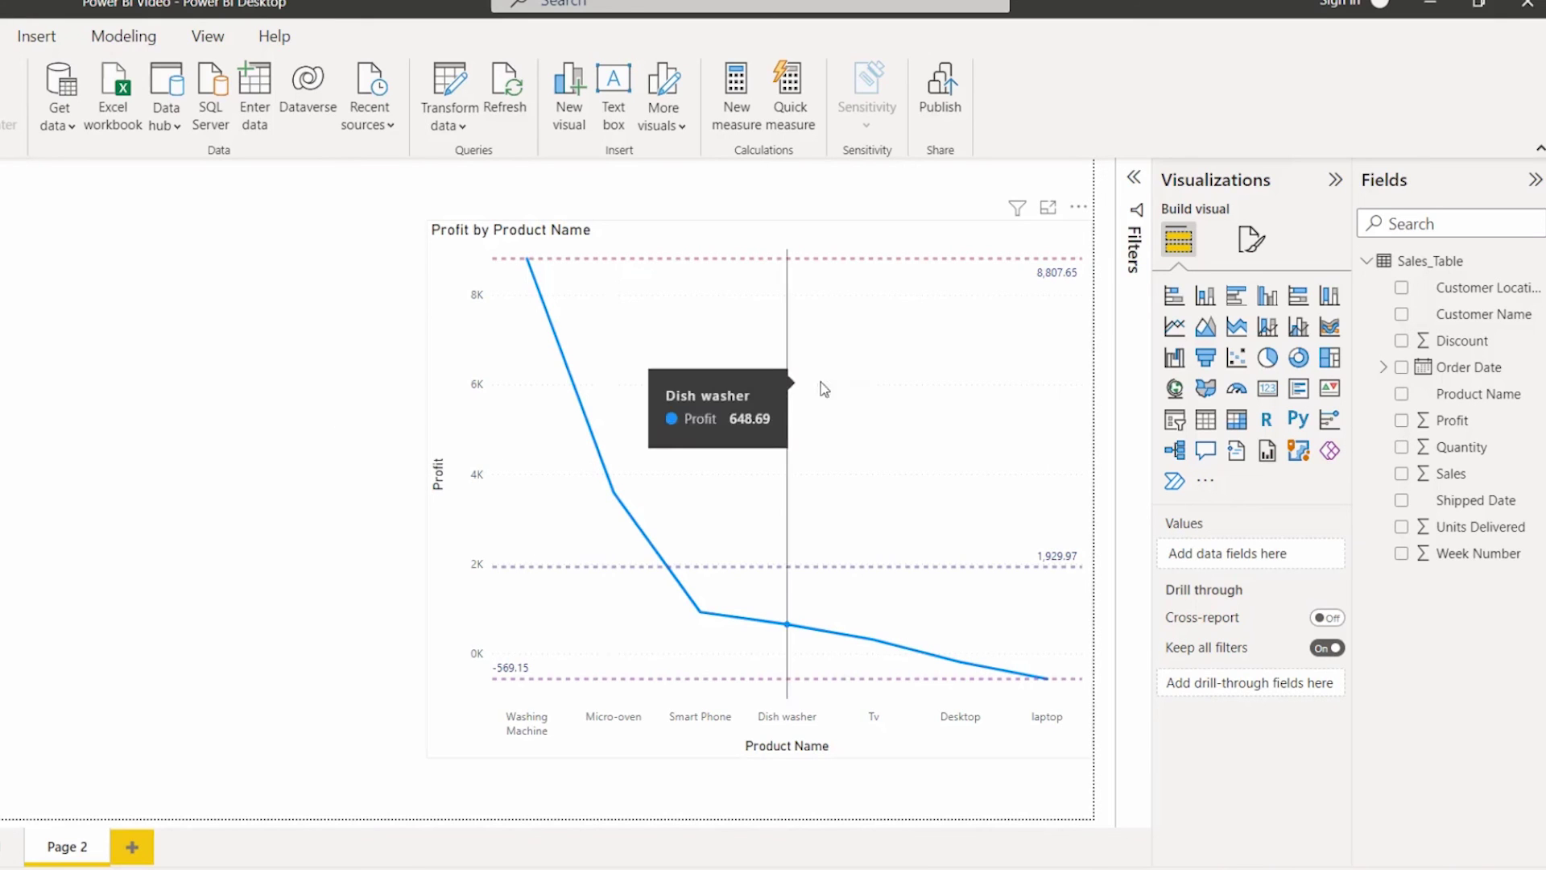